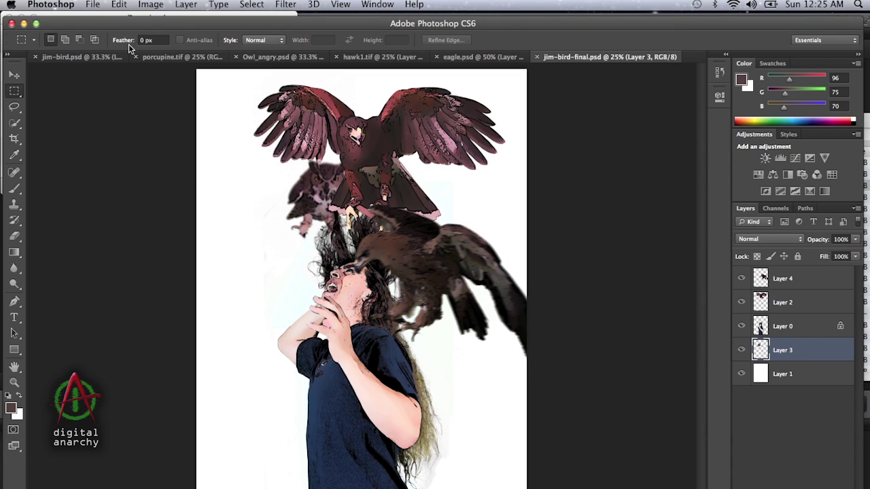
Step: In jim-bird.psd, select the man's dark blue T-shirt with the Quick Selection tool
click(95, 57)
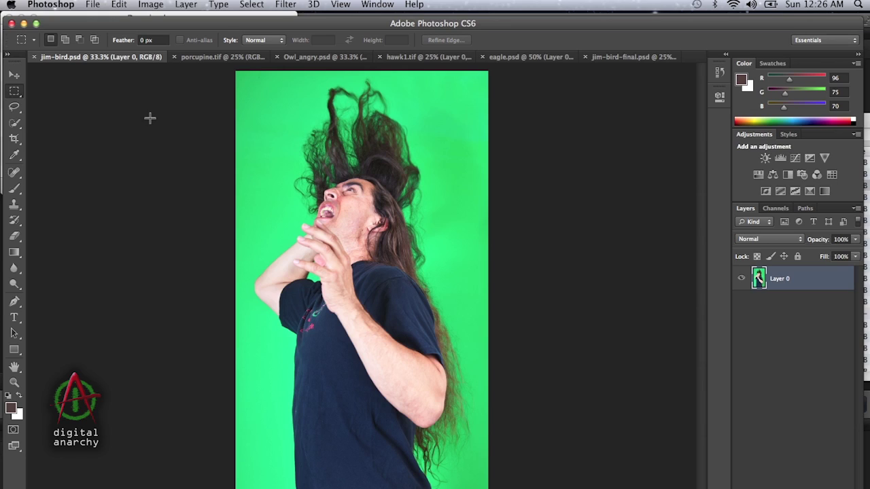
click(14, 126)
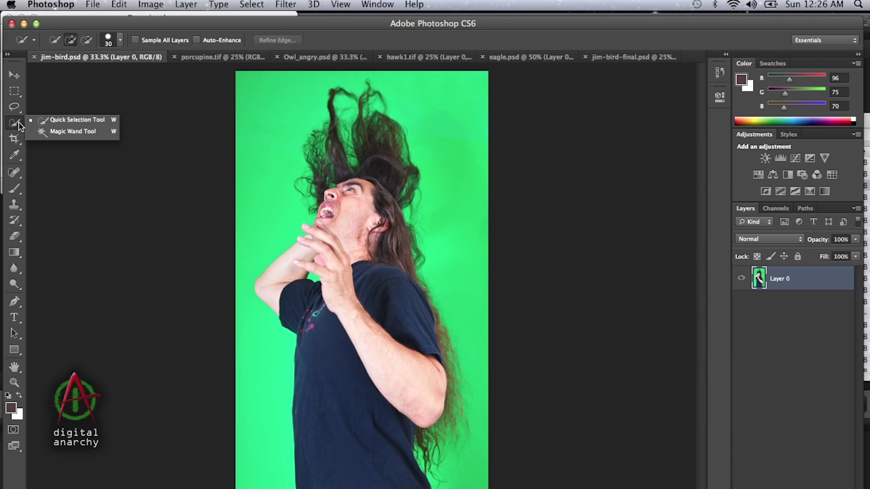
click(57, 123)
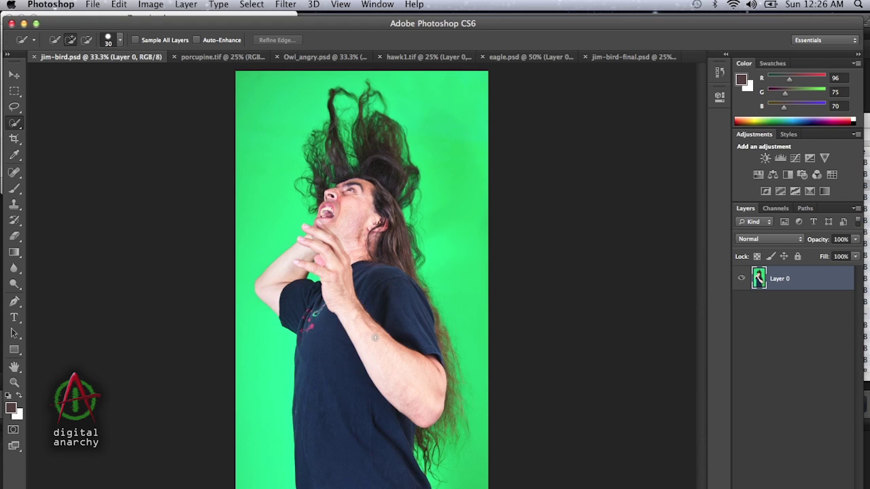
click(333, 364)
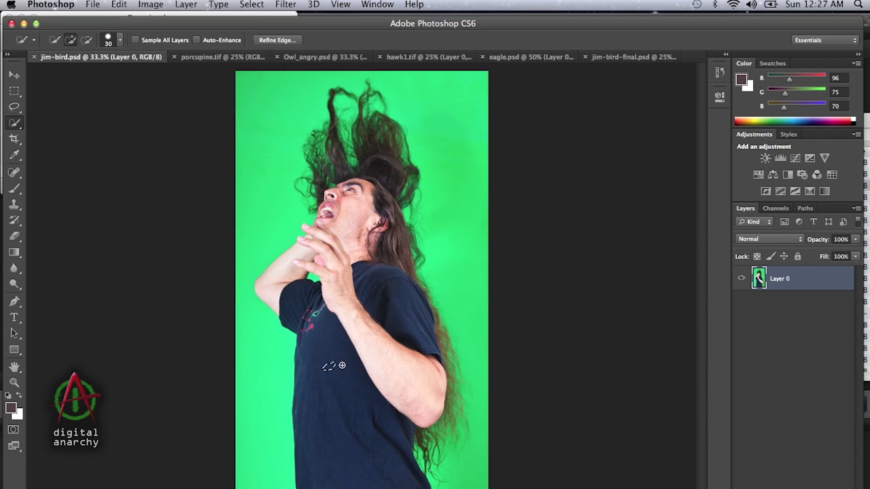
mouse_move(333, 352)
mouse_down()
mouse_move(314, 377)
mouse_move(327, 416)
mouse_move(347, 393)
mouse_move(393, 288)
mouse_move(380, 290)
mouse_move(392, 292)
mouse_move(393, 317)
mouse_move(375, 340)
mouse_move(367, 323)
mouse_move(300, 285)
mouse_move(305, 314)
mouse_up()
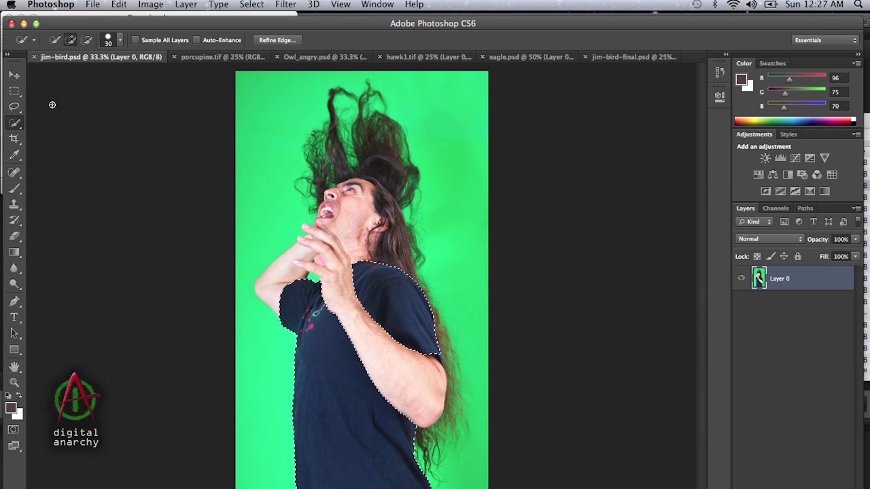
Step: Add both arms below the neckline and the green area in front of the torso to the selection with the Lasso tool
click(14, 106)
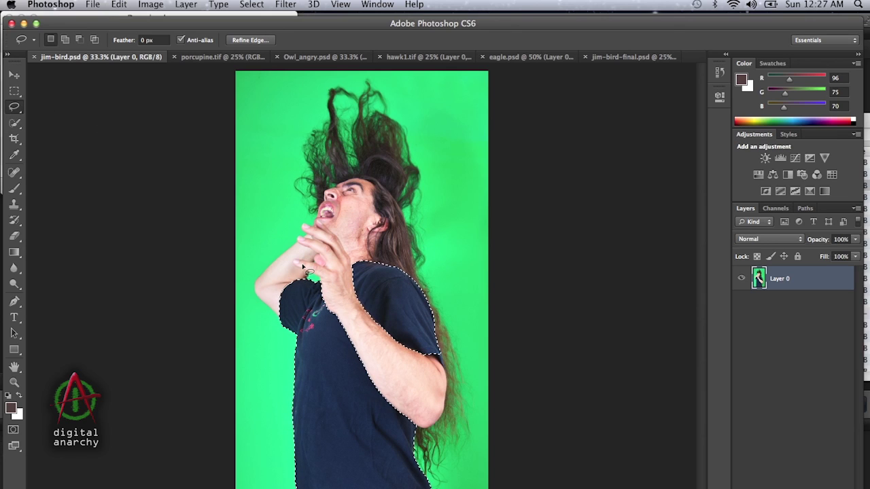
key(shift)
mouse_move(362, 270)
mouse_down()
mouse_move(240, 255)
mouse_move(194, 325)
mouse_move(224, 488)
mouse_up()
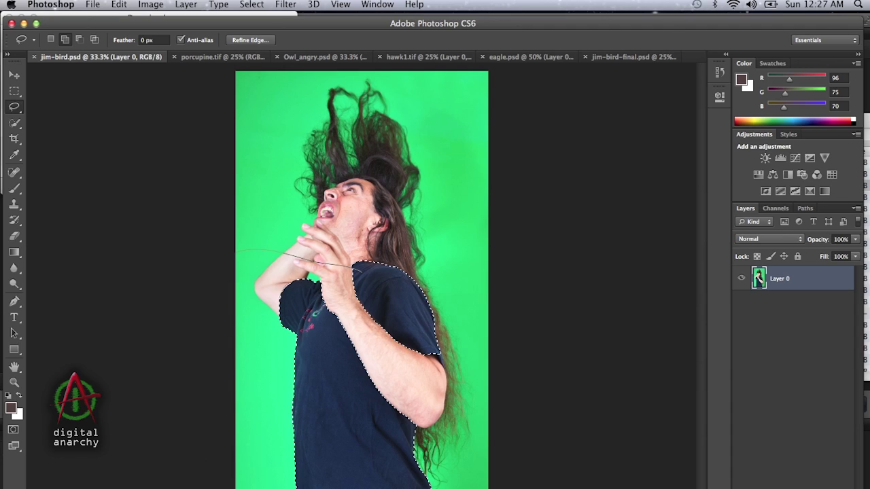
drag(390, 488, 420, 432)
drag(427, 399, 439, 350)
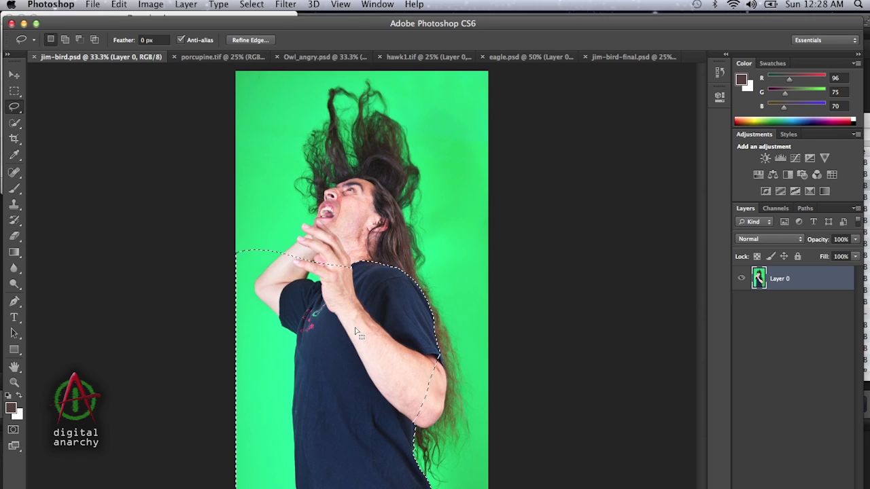
Step: Start the Digital Anarchy Primatte filter on the selection and sample the green background beside the torso as the key colour
click(288, 6)
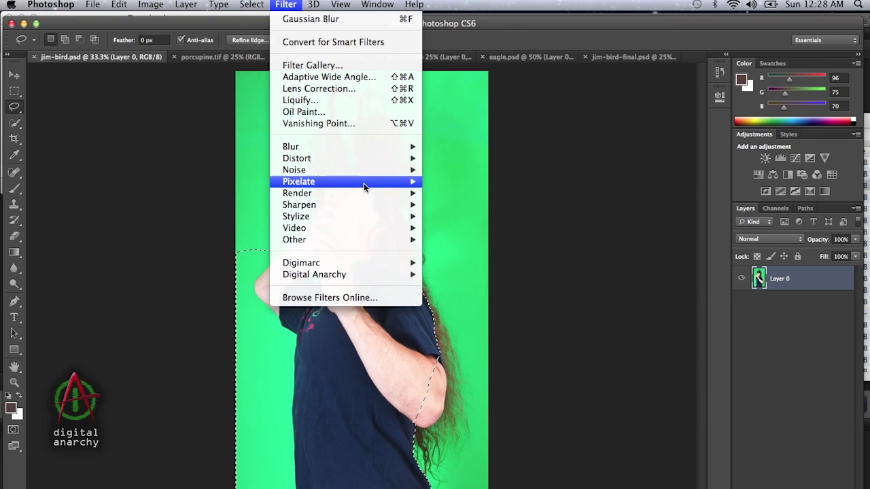
mouse_move(367, 278)
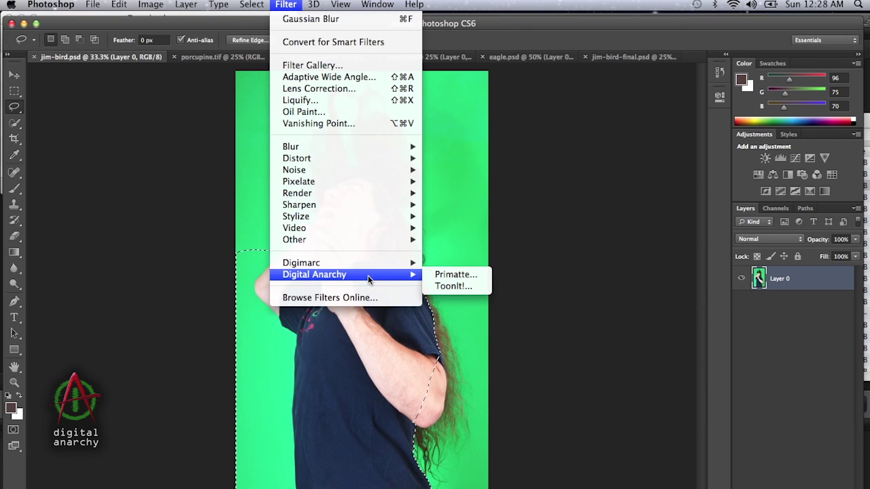
click(454, 277)
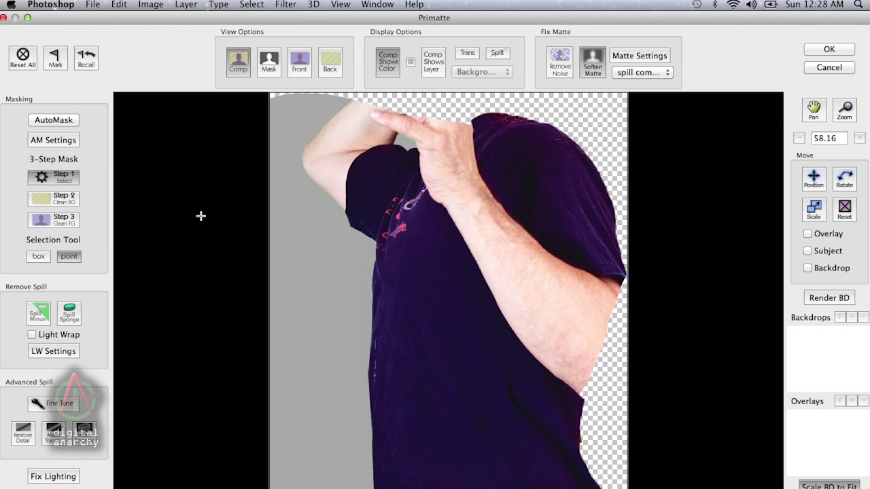
click(311, 227)
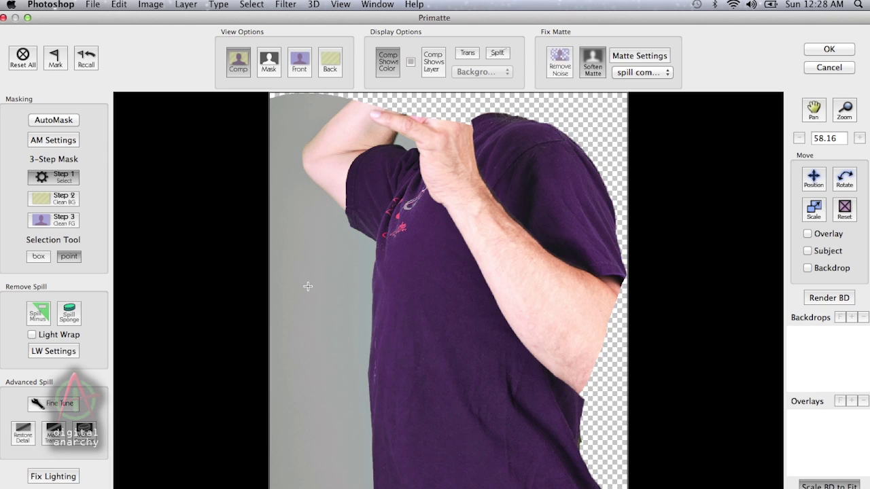
Step: Show the mask and clean the background area beside the torso with Clean BG
click(270, 64)
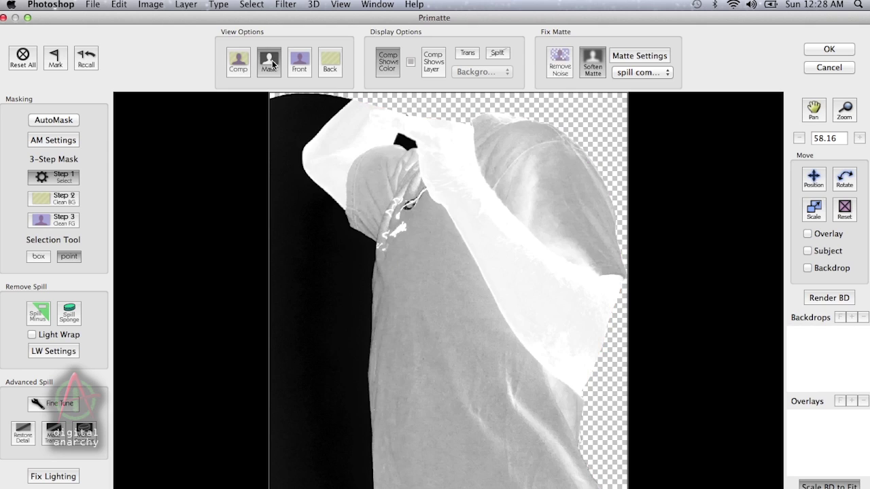
click(68, 202)
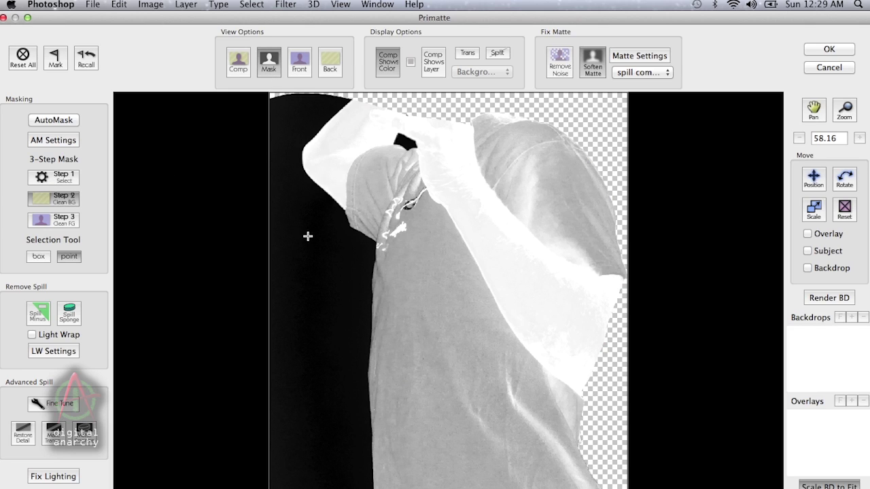
click(314, 483)
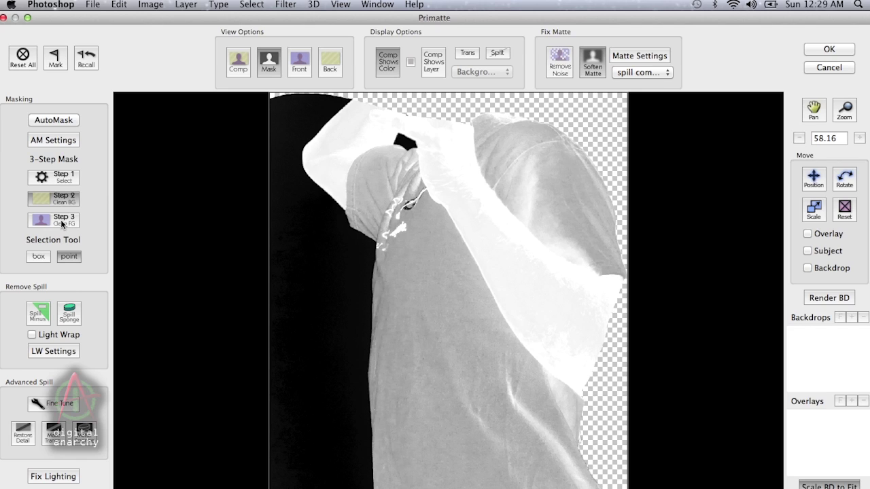
Step: Fill in the grey areas of the shirt in the mask with Clean FG strokes across the chest and front edge
click(58, 223)
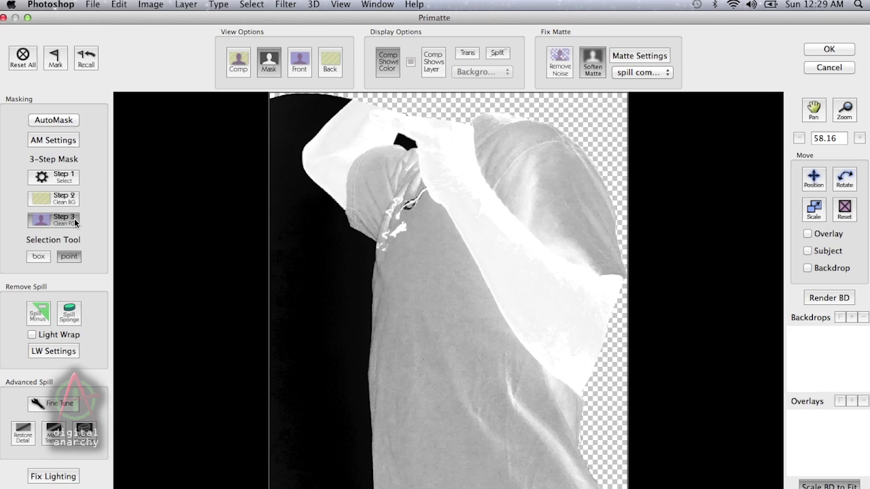
mouse_move(440, 214)
mouse_down()
mouse_move(460, 254)
mouse_move(458, 321)
mouse_move(496, 415)
mouse_move(453, 484)
mouse_up()
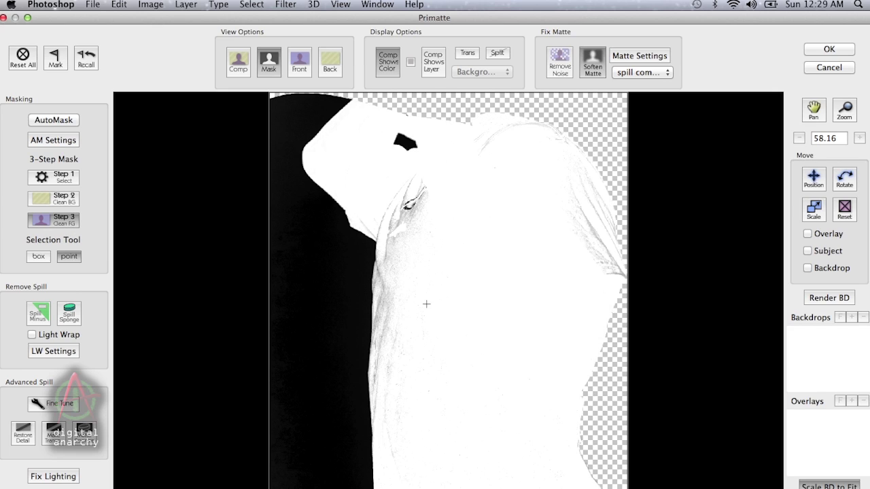
drag(392, 202, 395, 309)
mouse_move(392, 258)
mouse_down()
mouse_move(377, 300)
mouse_move(386, 323)
mouse_up()
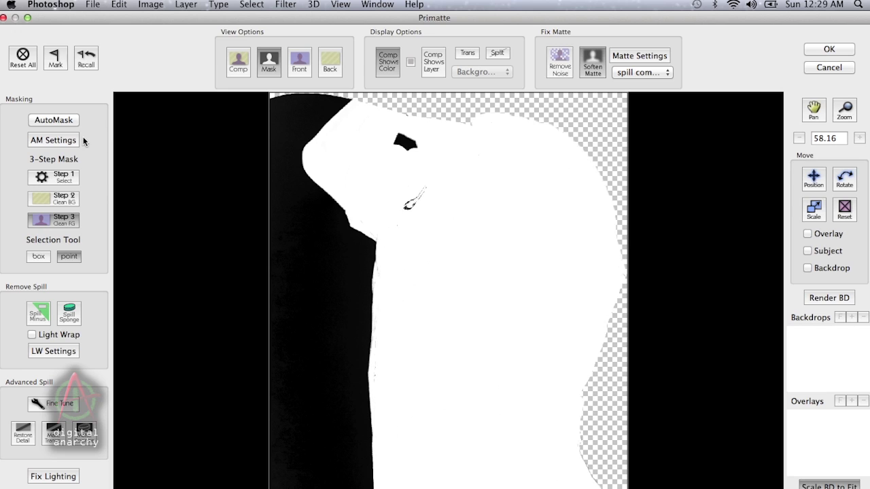
Step: Remove the green spill along the shirt's front edge with Spill Minus, check the mask and composite, and apply the key
click(242, 65)
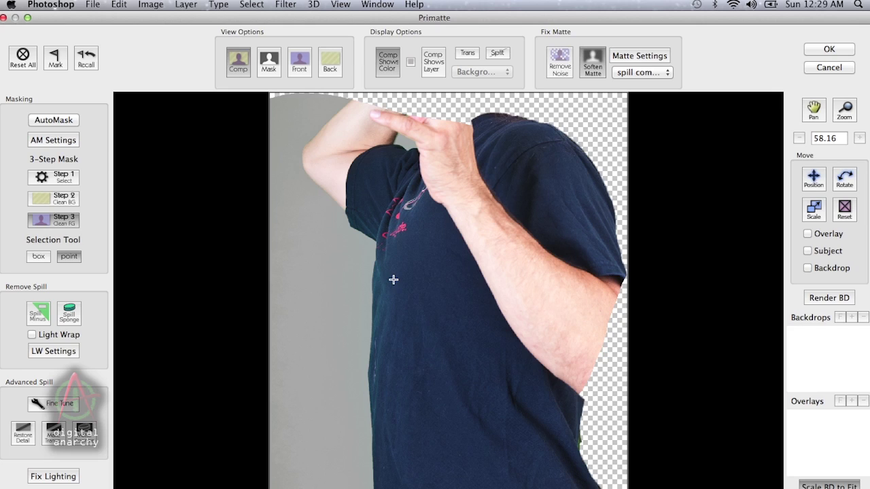
click(45, 313)
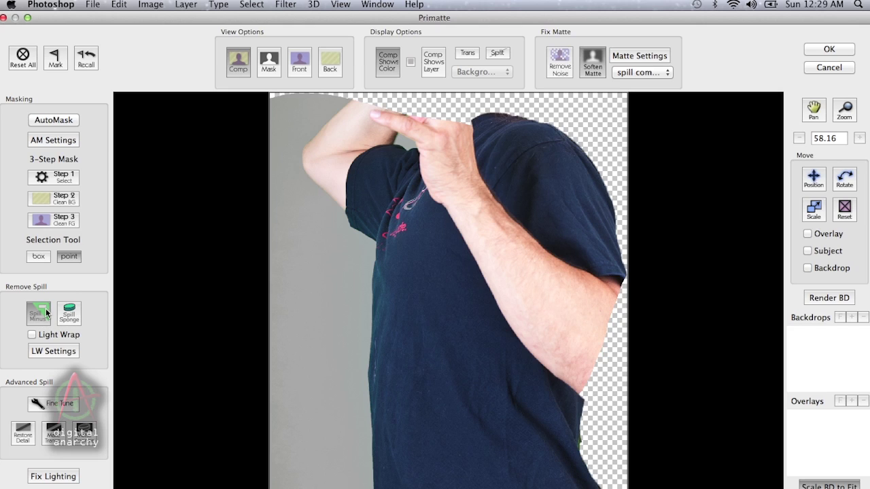
click(380, 281)
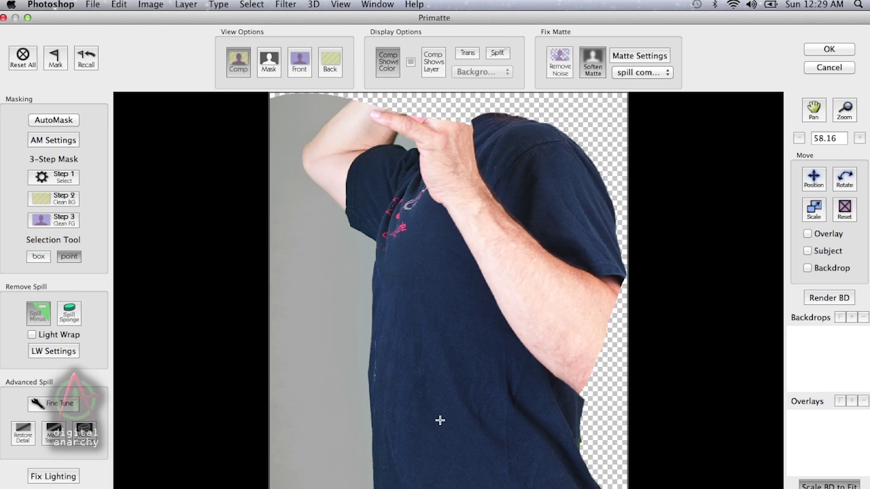
click(270, 66)
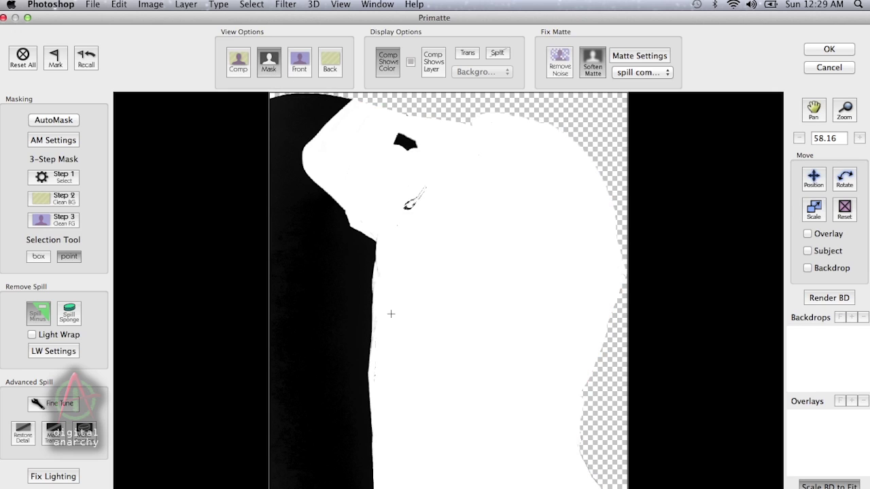
click(248, 62)
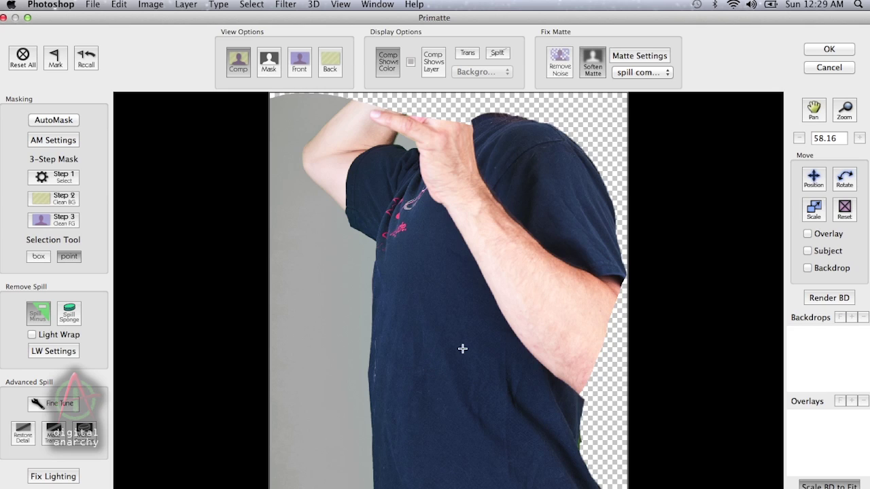
click(829, 50)
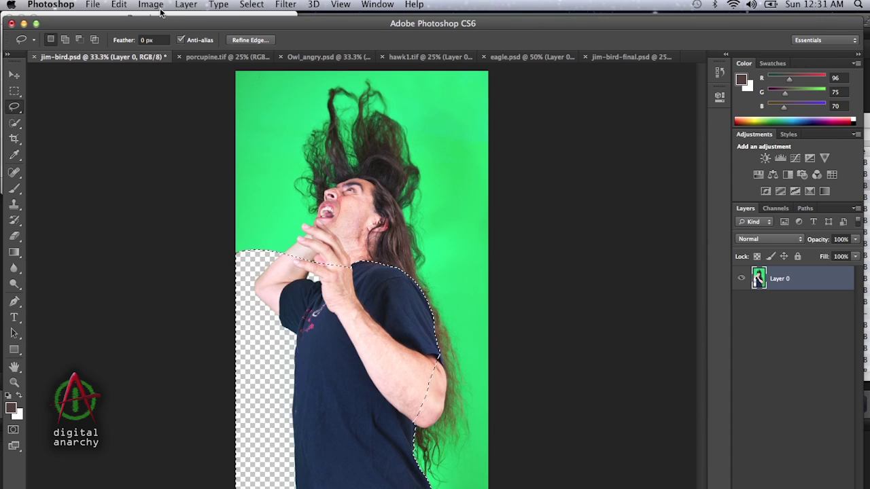
Step: Invert the selection and run Primatte on it, sampling the green background beside the hair as the key colour
click(251, 5)
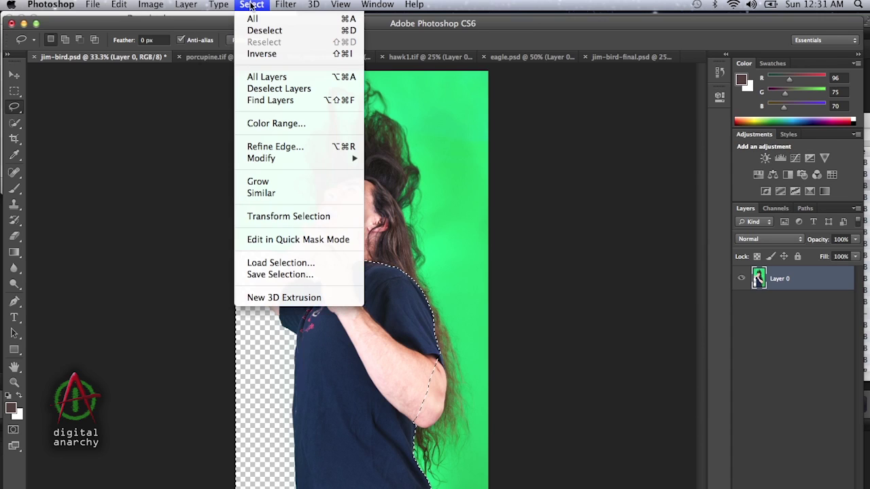
click(299, 54)
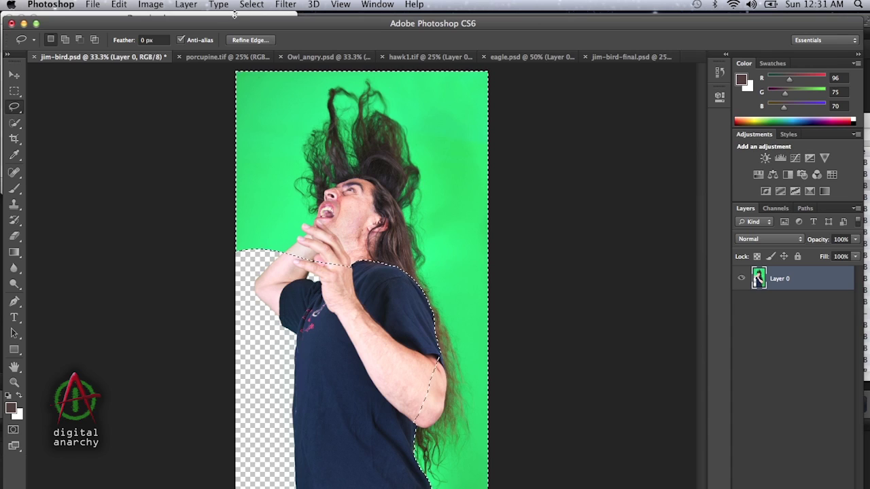
click(286, 5)
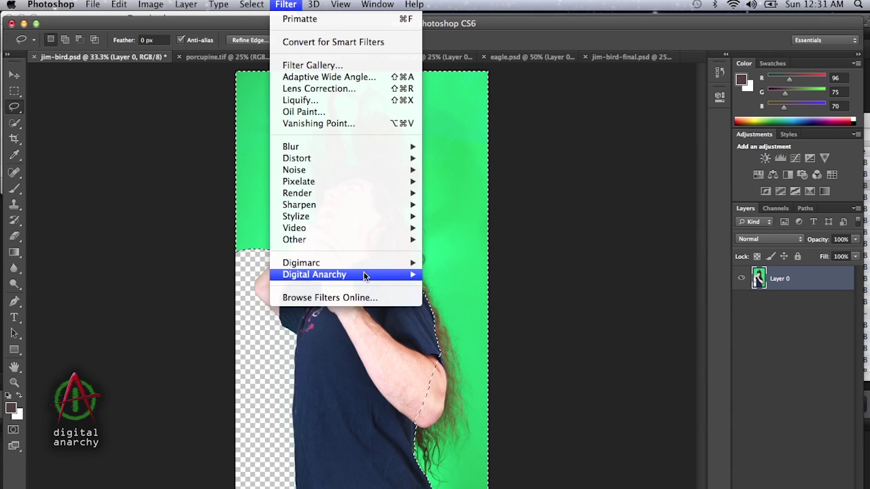
mouse_move(384, 274)
click(449, 275)
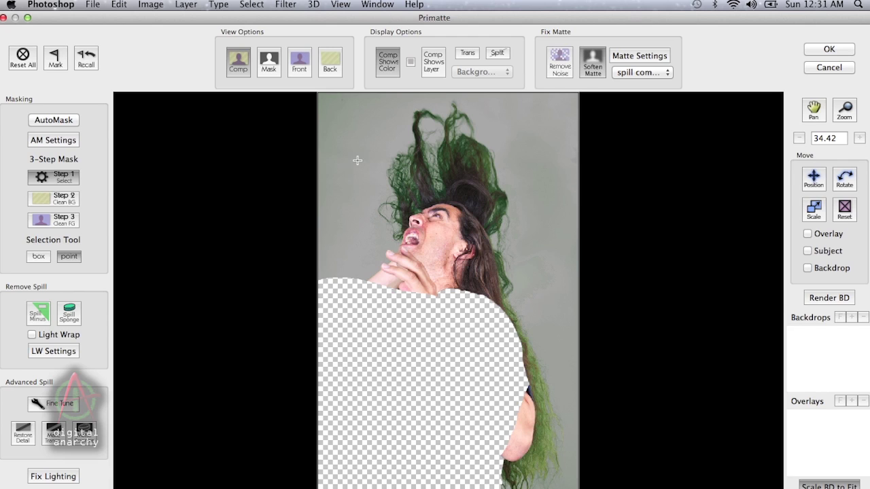
drag(356, 139, 343, 204)
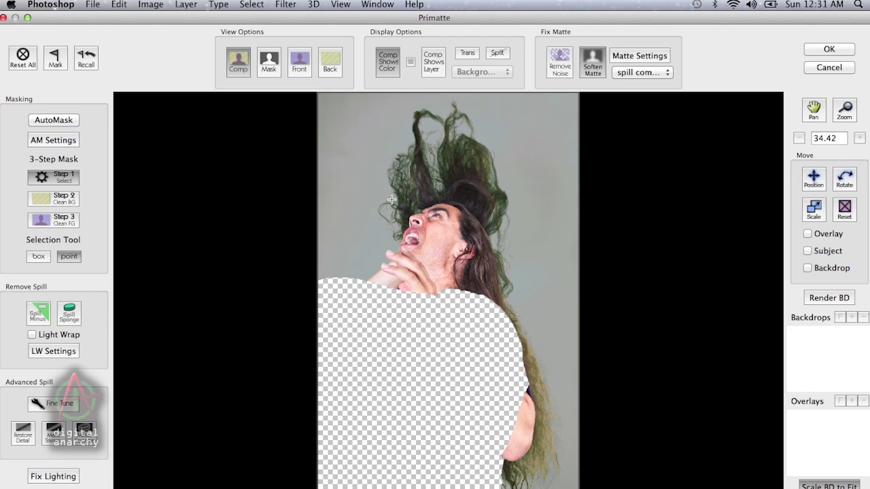
Step: Clean the remaining background noise around the hair in the mask with Clean BG
click(67, 198)
click(269, 63)
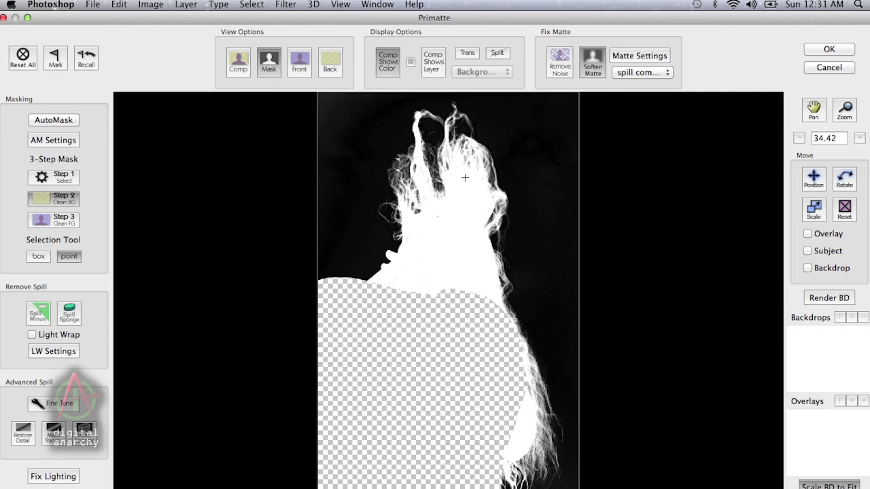
click(335, 104)
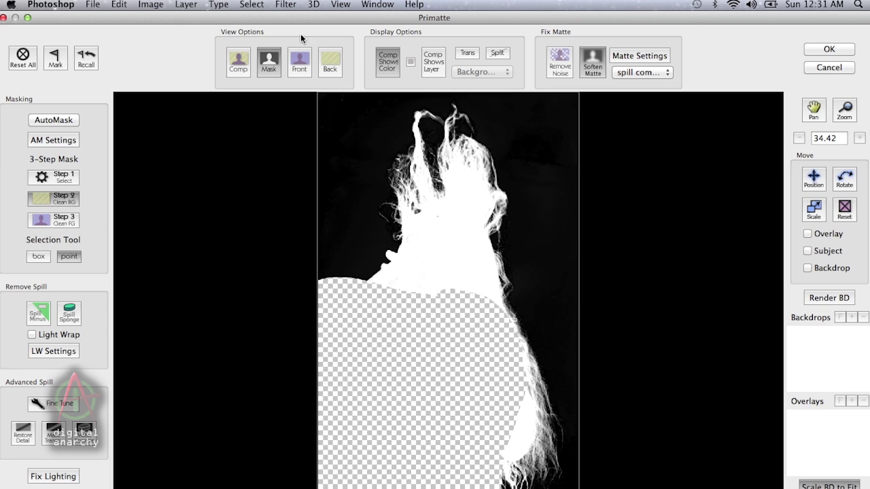
Step: View the hair as a composite and reduce its green spill with Spill Minus samples in the raised strands
click(238, 61)
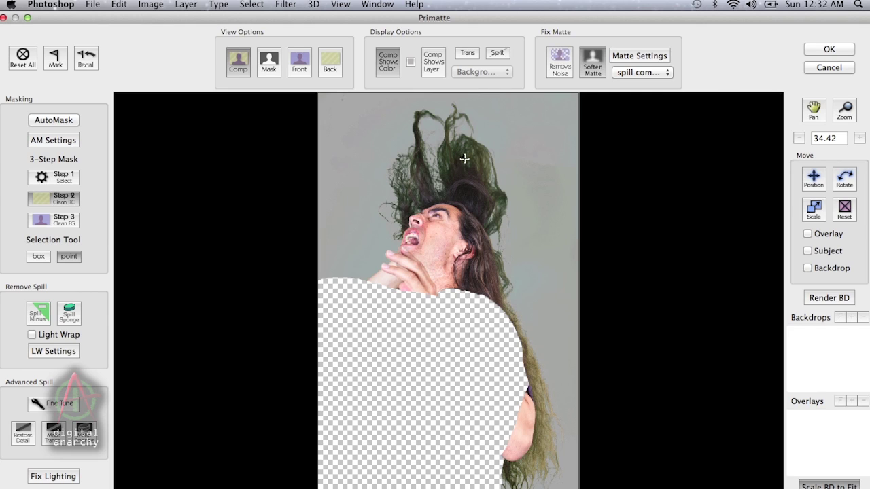
click(42, 311)
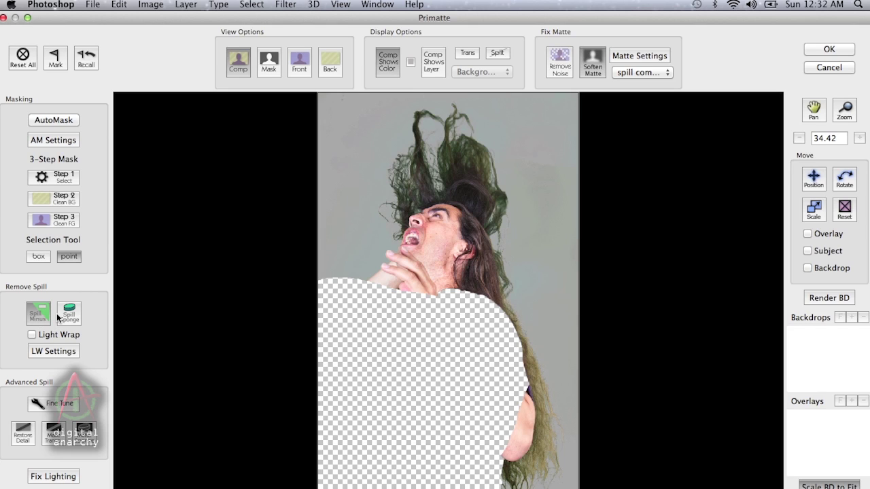
click(444, 164)
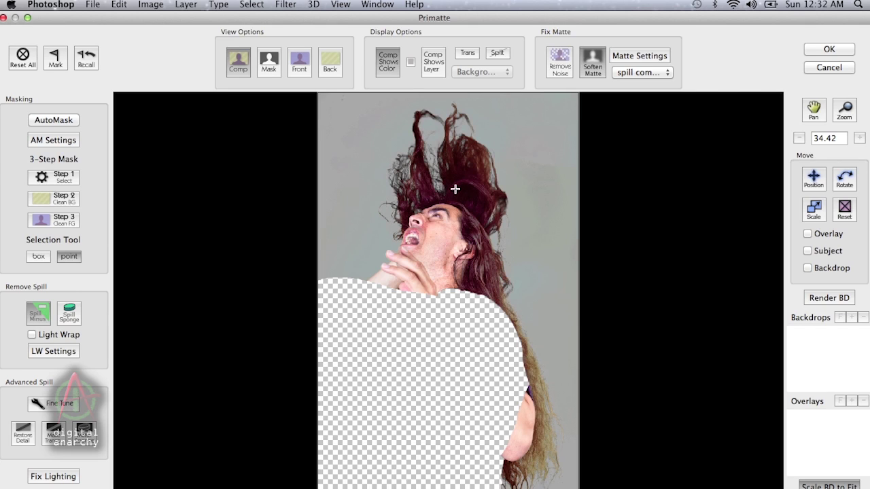
click(454, 189)
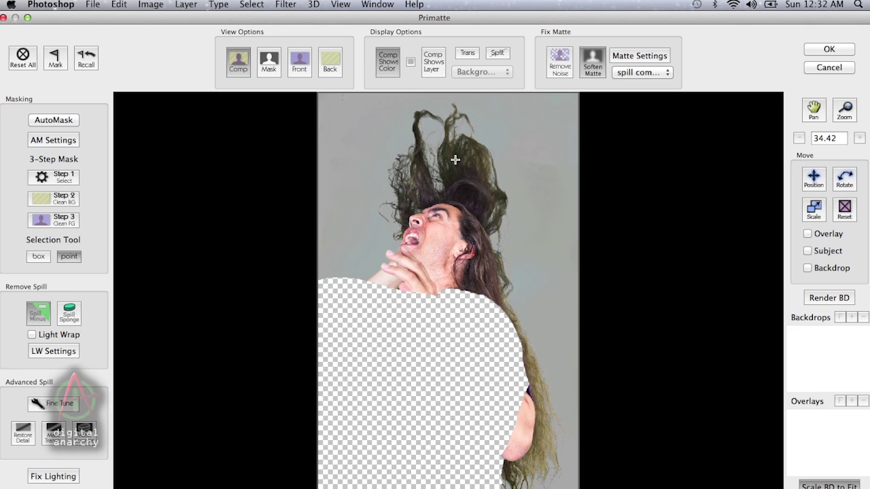
Step: Open Fine Tune, sample the olive hair above the forehead, raise Remove Spill to 3.00 and apply the key
click(60, 403)
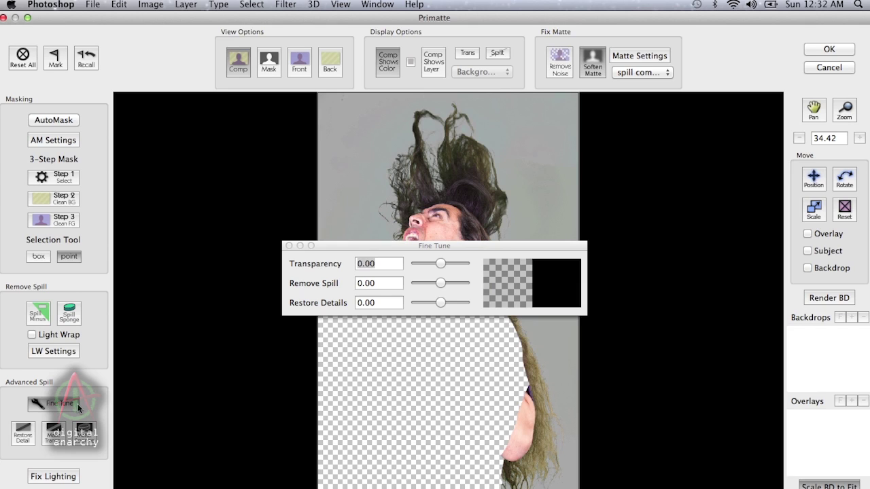
drag(374, 248, 162, 259)
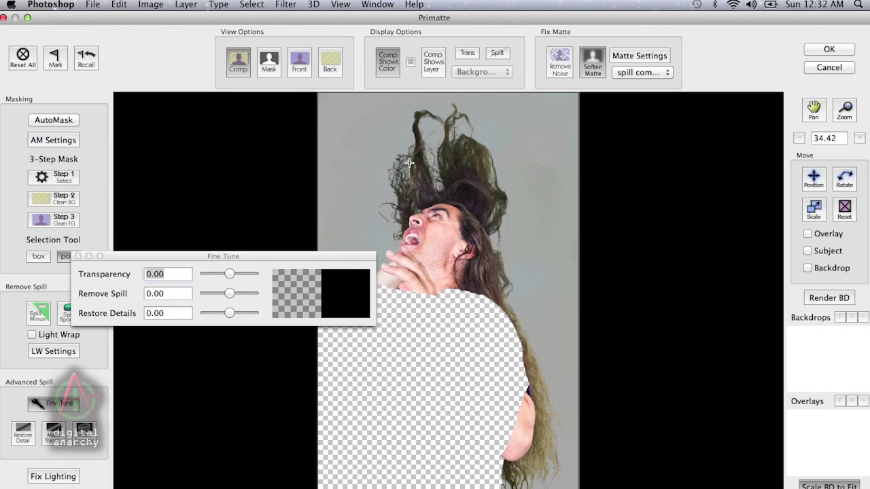
click(463, 155)
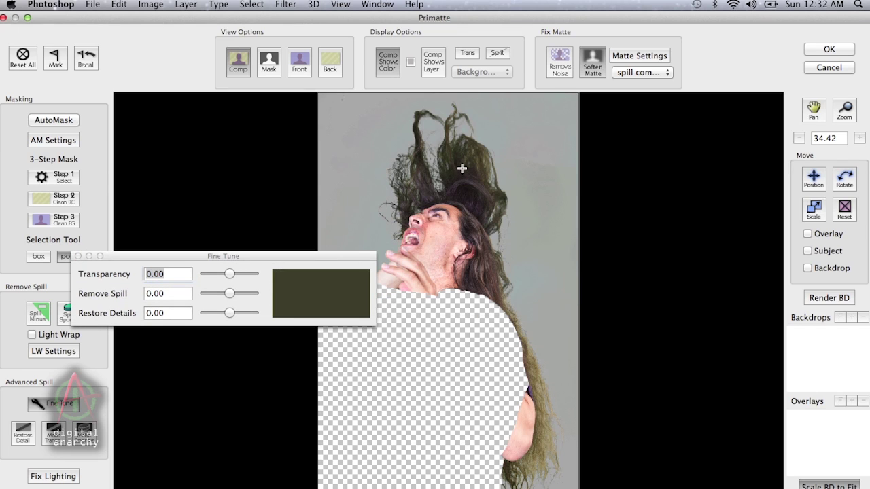
click(231, 293)
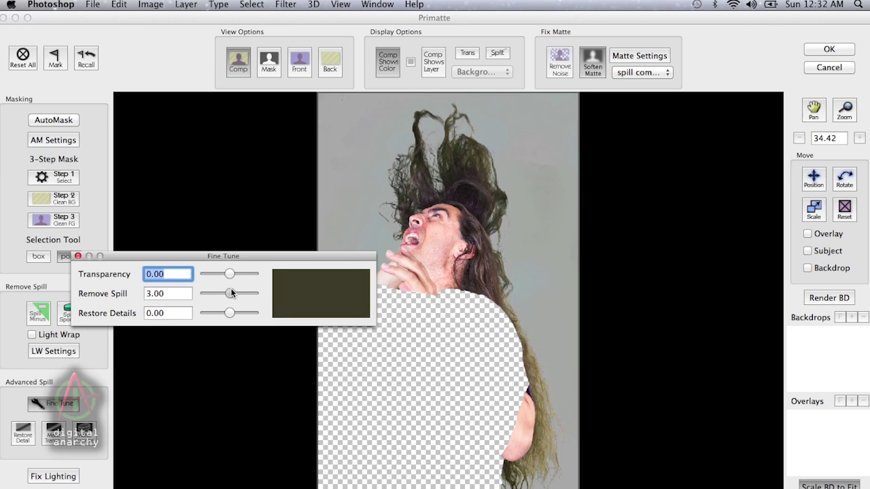
drag(231, 293, 231, 293)
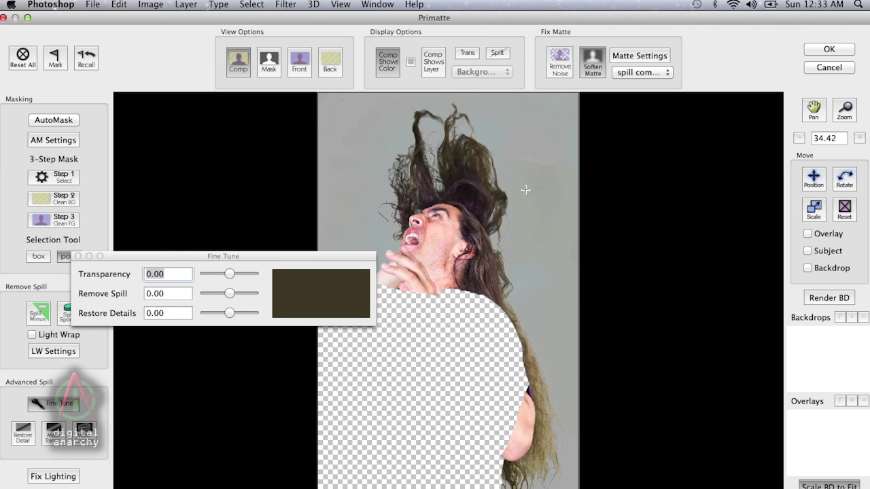
click(827, 48)
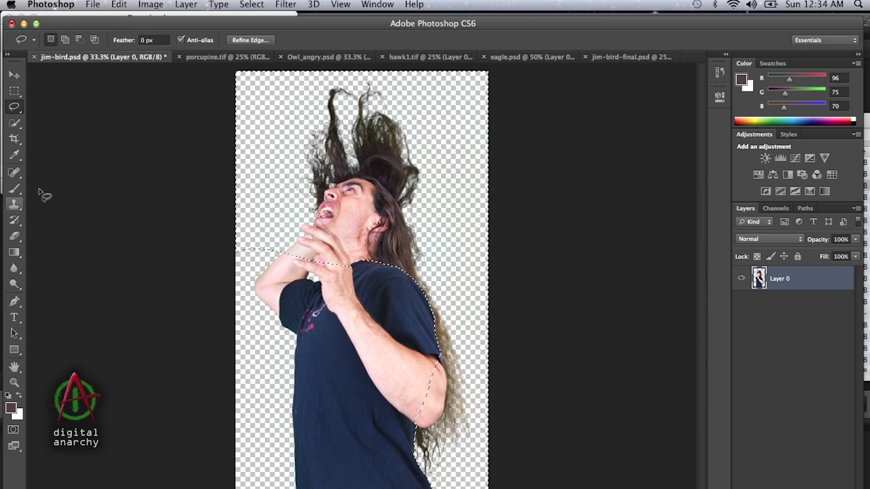
Step: Deselect, lock Layer 0's transparent pixels, and recolour the raised hair with a Color-mode brush using brown sampled from the hair
click(15, 189)
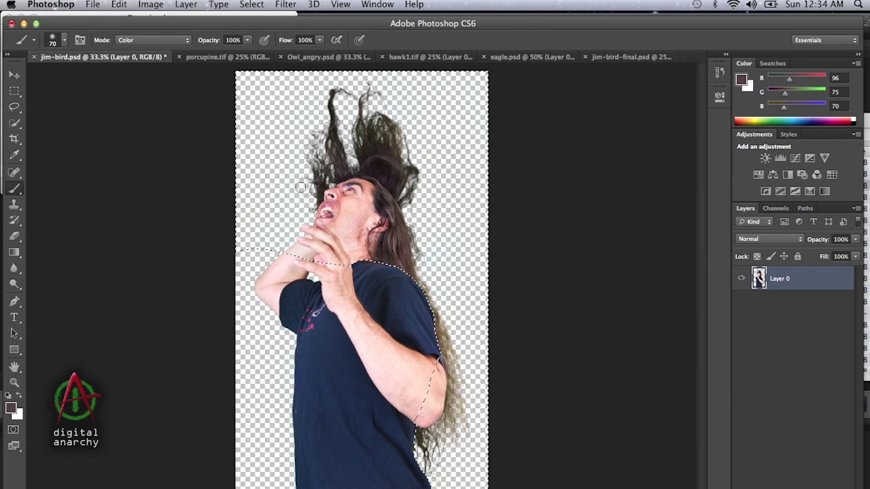
alt+click(393, 197)
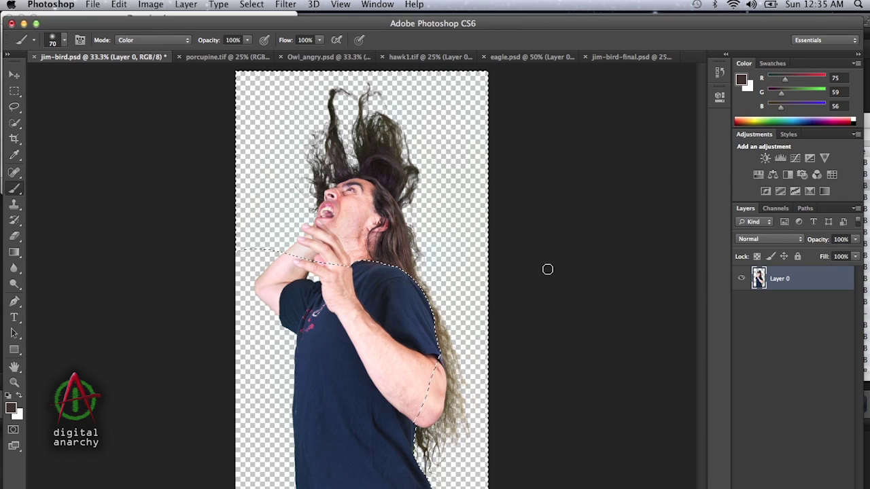
key(super+d)
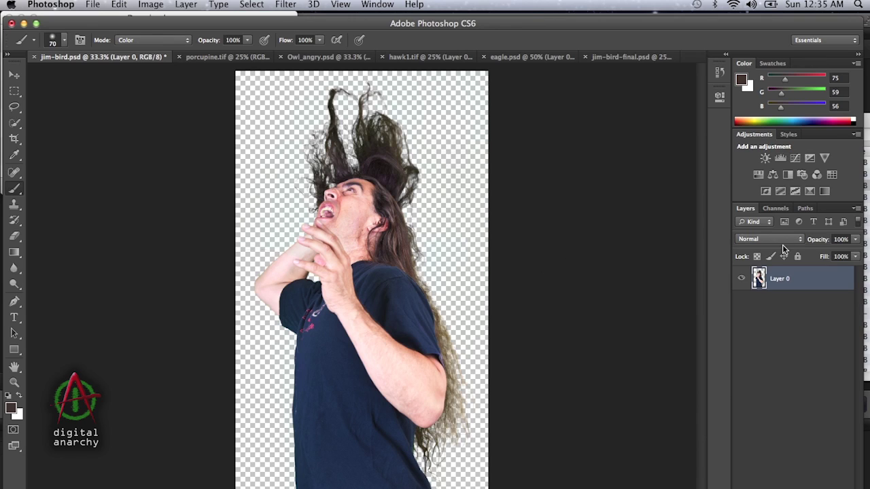
click(756, 256)
Step: Enlarge the canvas to 9 inches wide and 12 inches high, anchored at the bottom centre
key(super+alt+c)
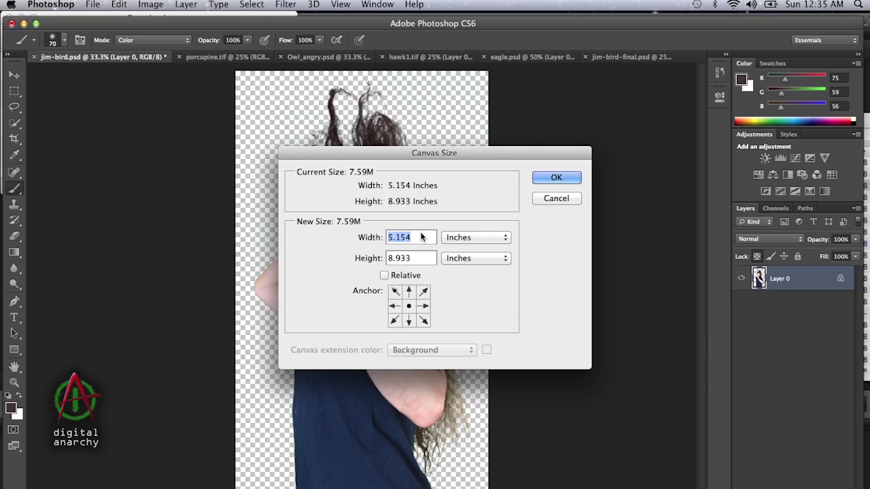
click(408, 320)
double_click(418, 258)
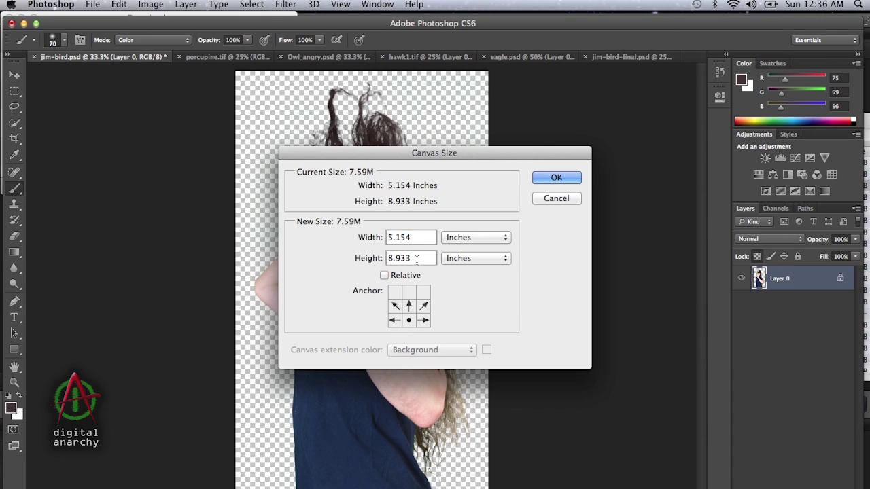
text(12)
double_click(424, 236)
text(9)
click(554, 178)
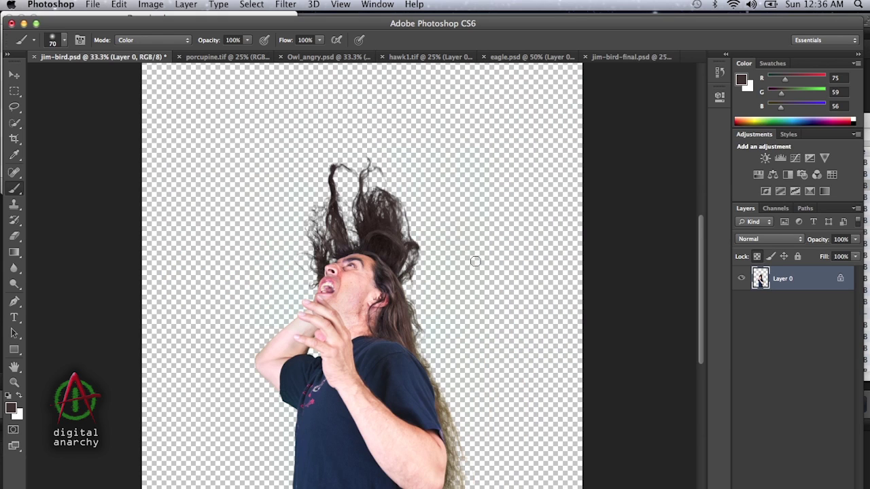
key(super+minus)
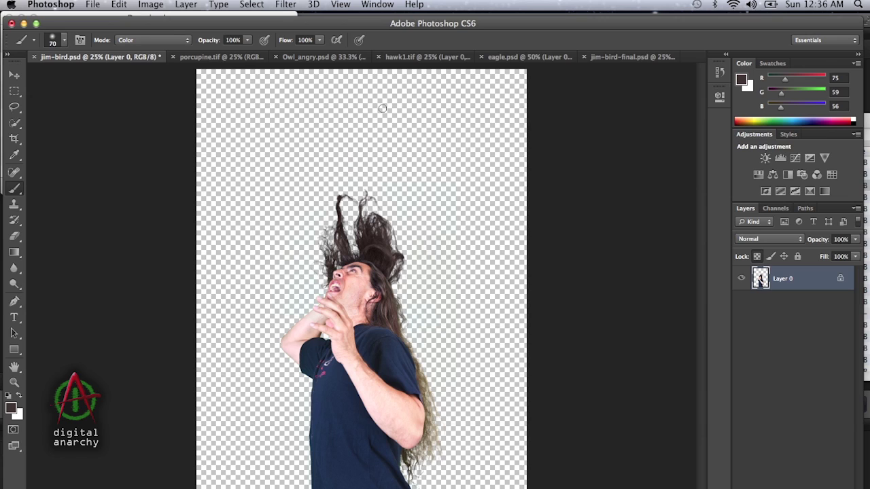
Step: Switch to hawk1.tif, run Primatte on it and mask the green background automatically with AutoMask
click(408, 58)
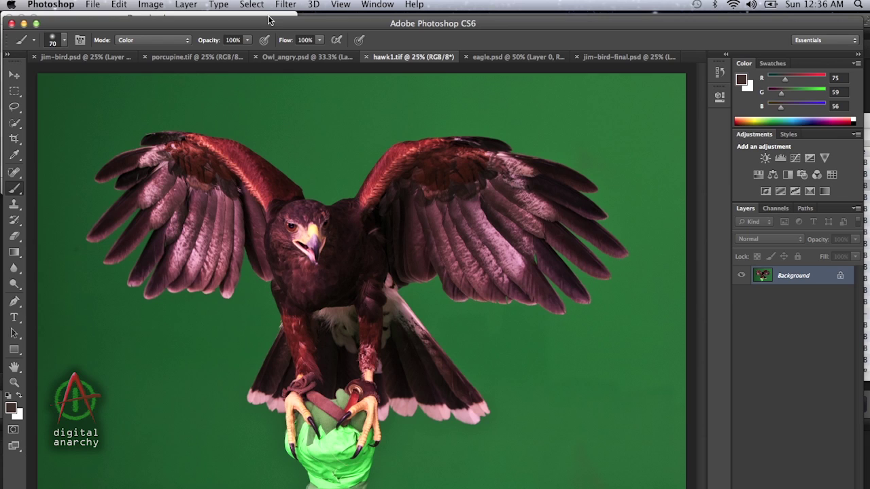
click(289, 5)
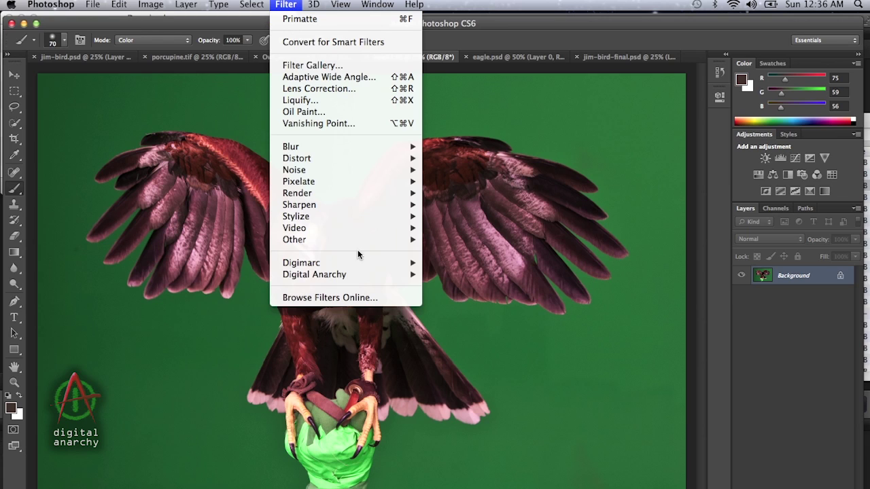
mouse_move(358, 275)
click(464, 275)
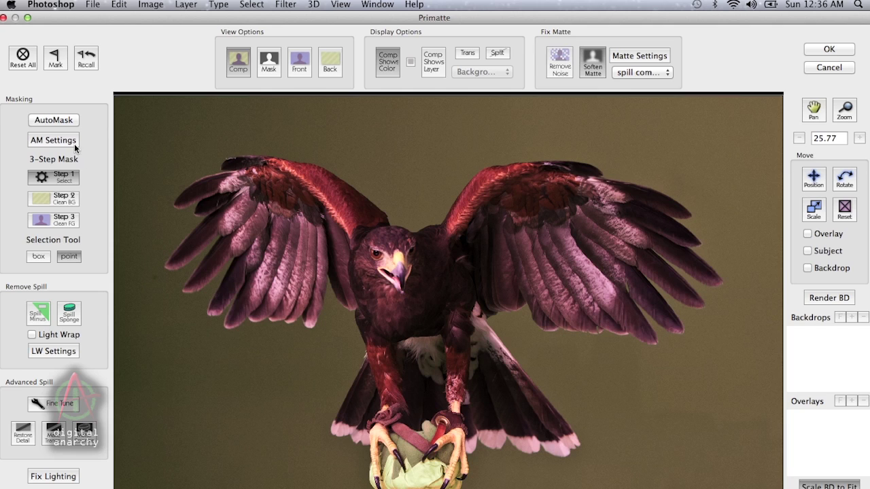
click(61, 119)
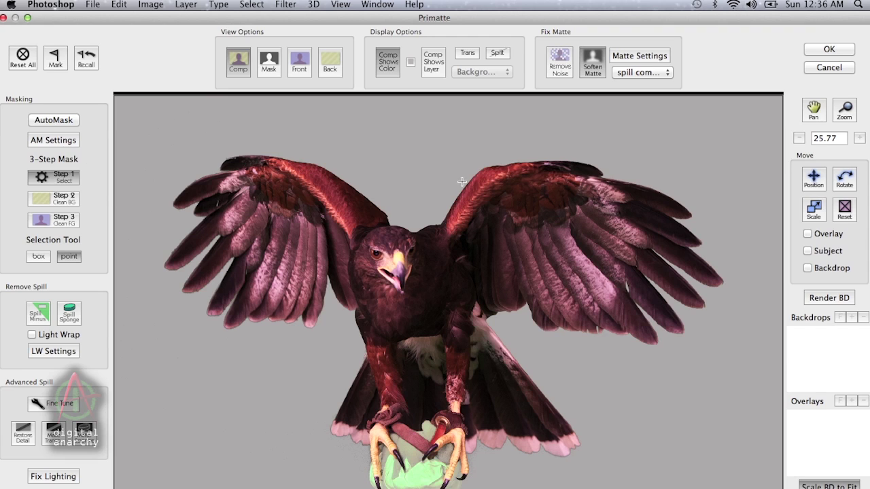
Step: View the mask and remove the green perch under the hawk's talons with Clean BG samples
click(272, 62)
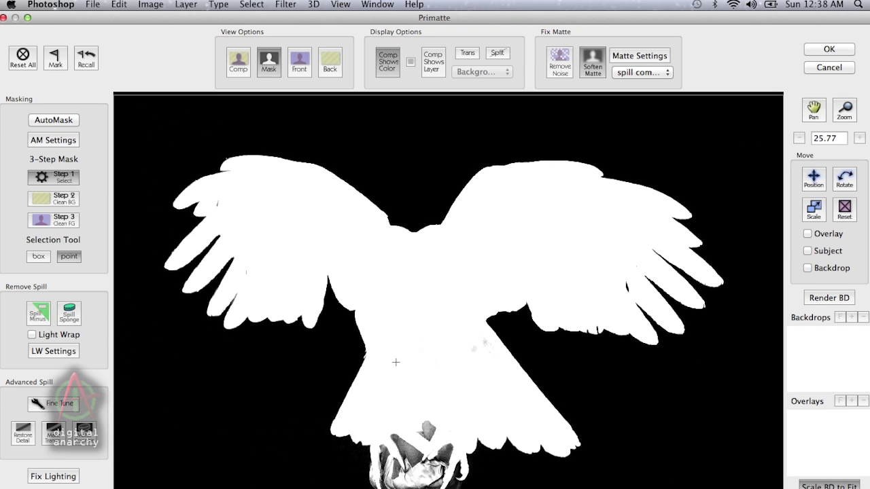
click(68, 206)
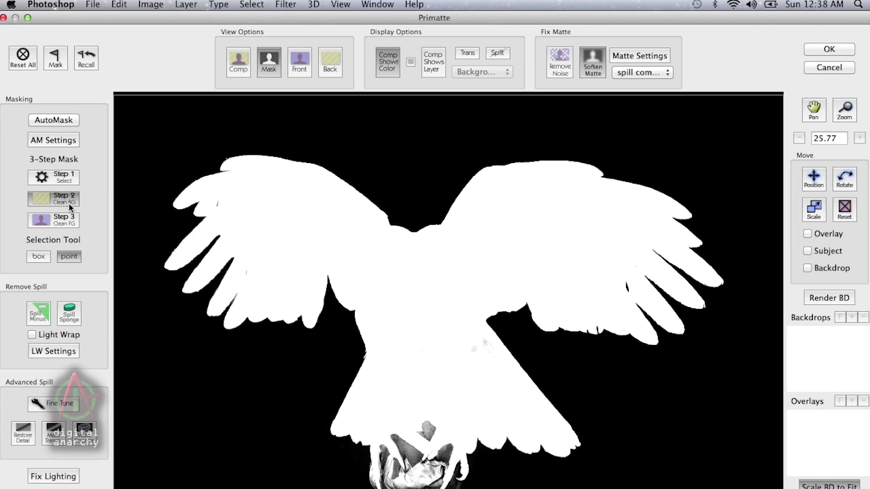
click(417, 476)
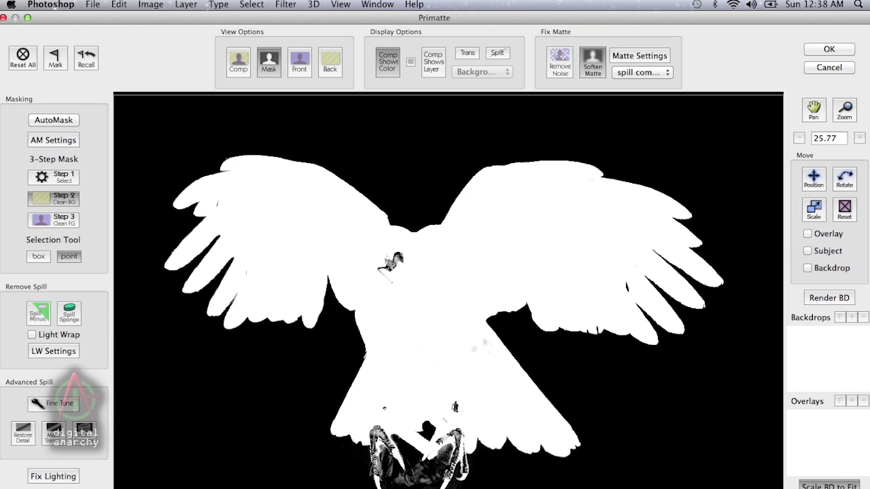
click(425, 481)
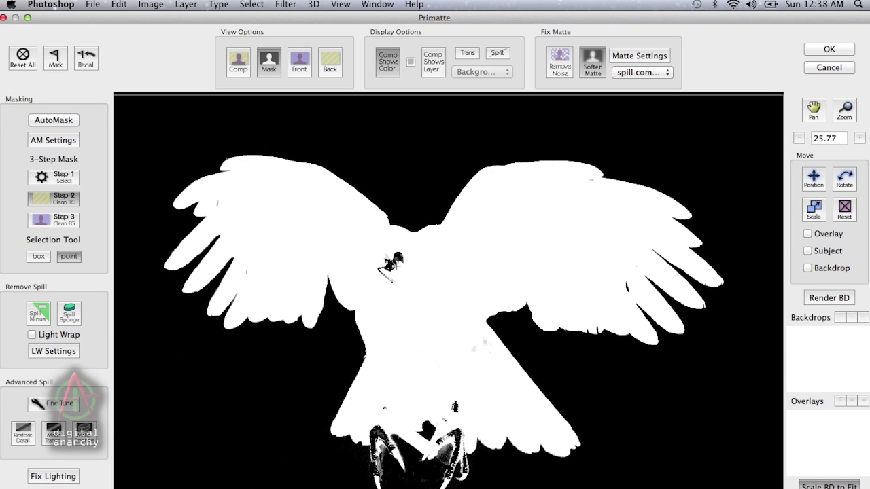
Step: Restore the hawk's beak and talons in the mask with Clean FG point and box samples, and check the composite
click(64, 222)
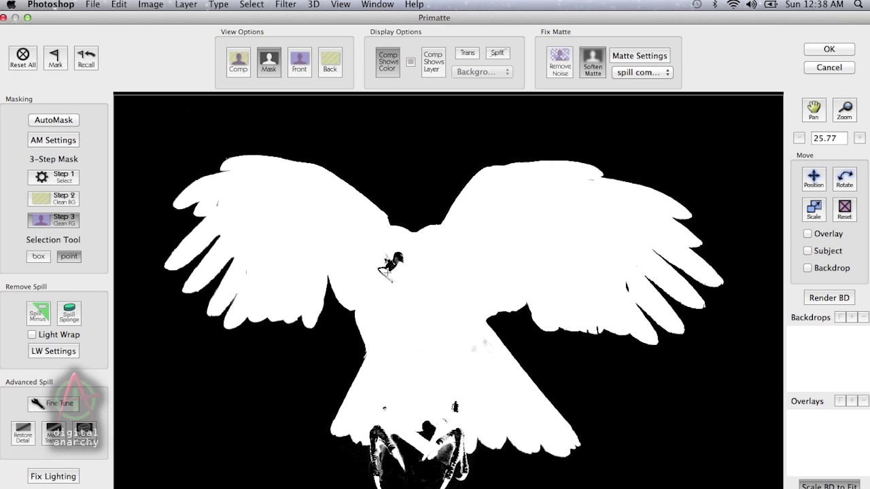
click(386, 272)
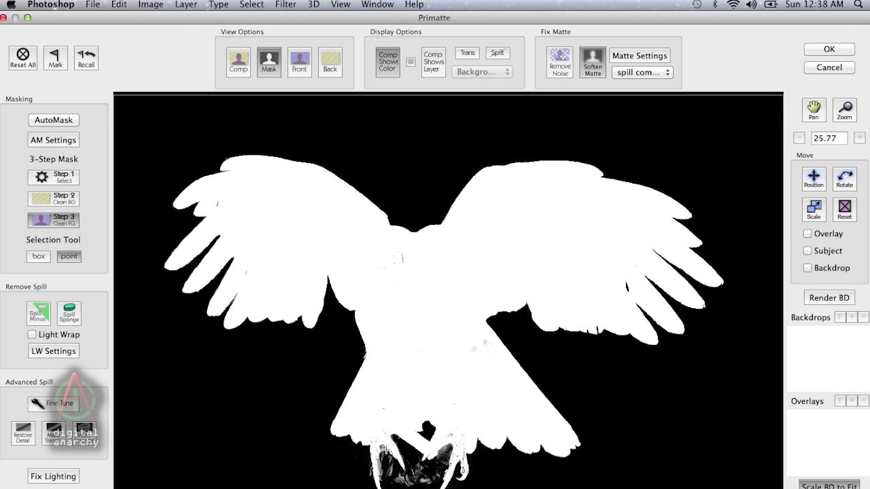
click(41, 256)
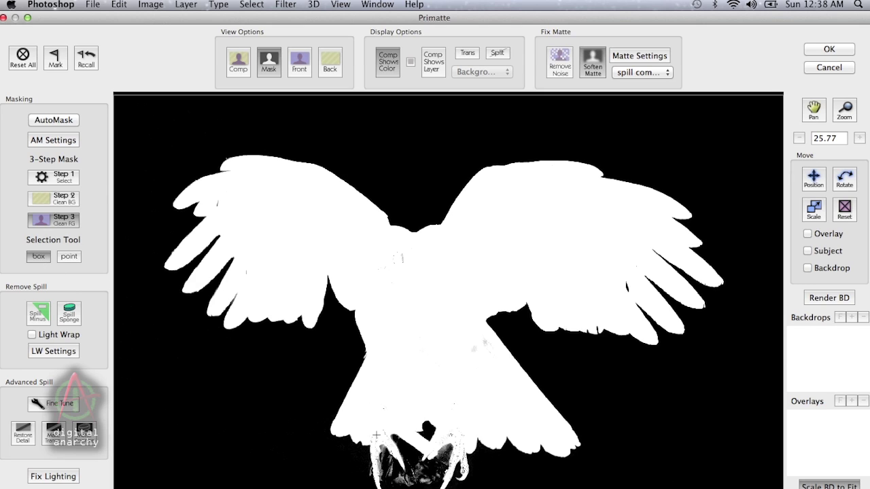
drag(367, 426, 389, 440)
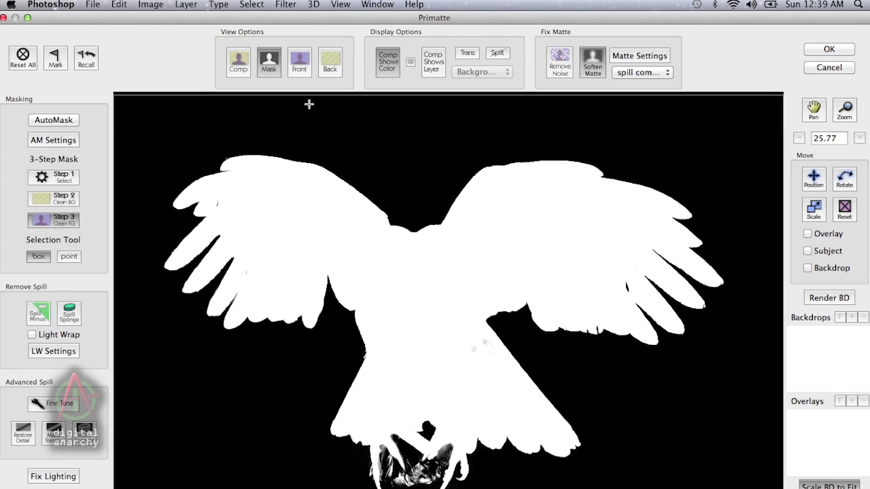
click(241, 67)
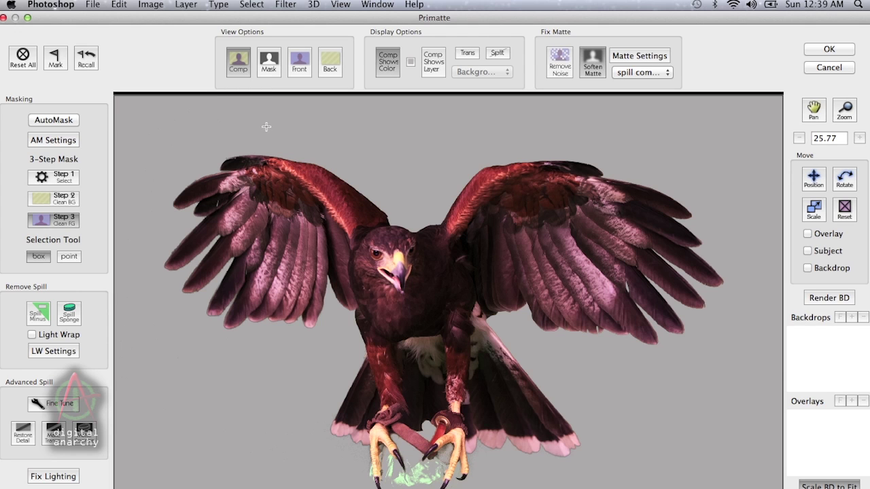
Step: Set the hawk's Soften Matte to 10 and Shrink Matte to 17, apply the key, and undo it
click(635, 56)
drag(443, 271, 453, 298)
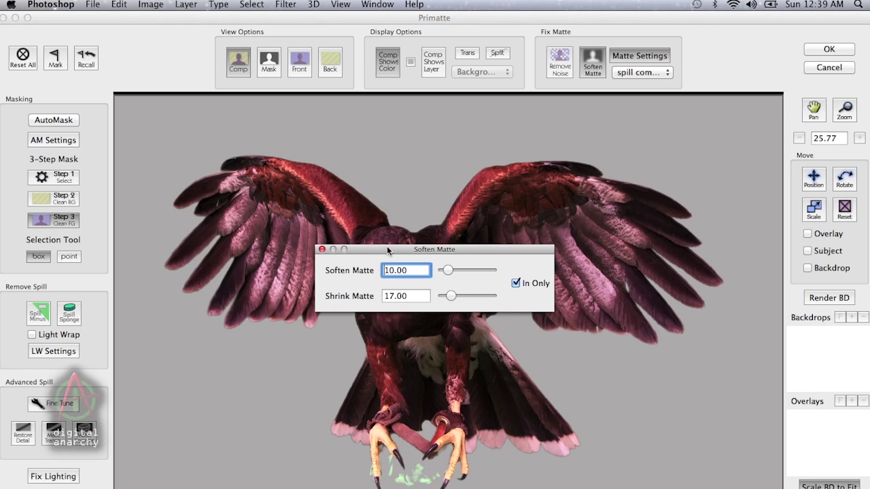
click(323, 250)
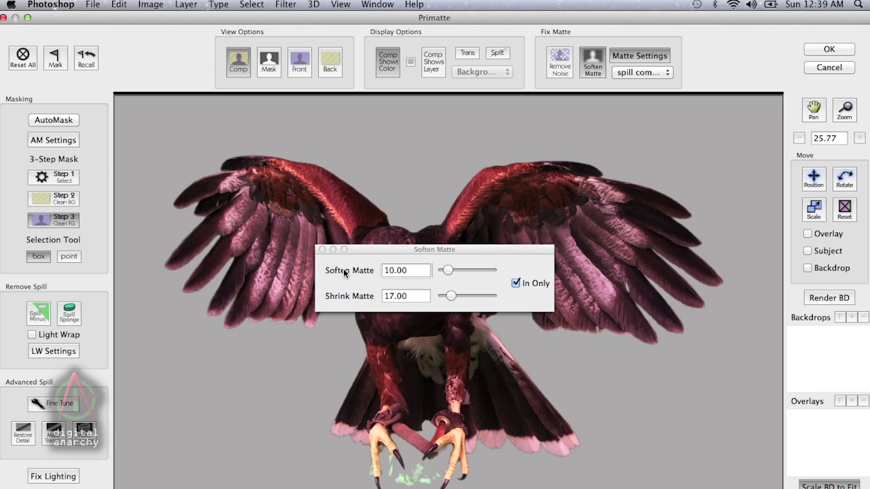
click(398, 250)
drag(399, 248, 652, 49)
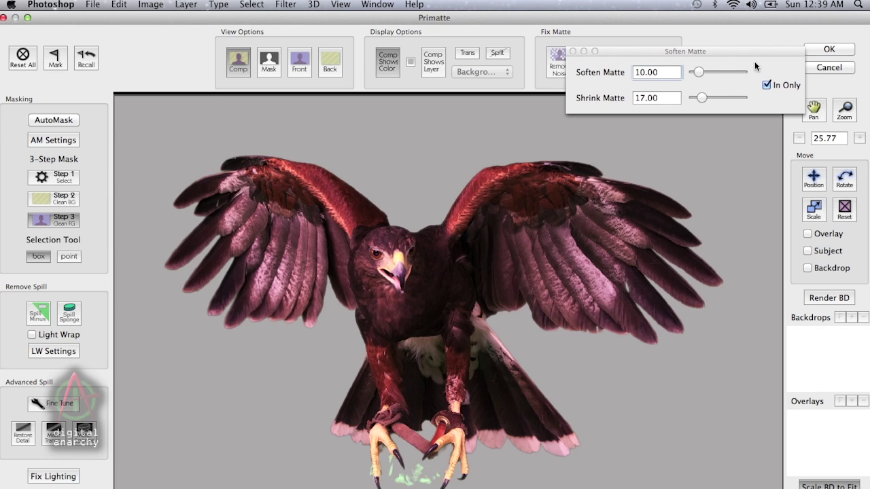
click(831, 49)
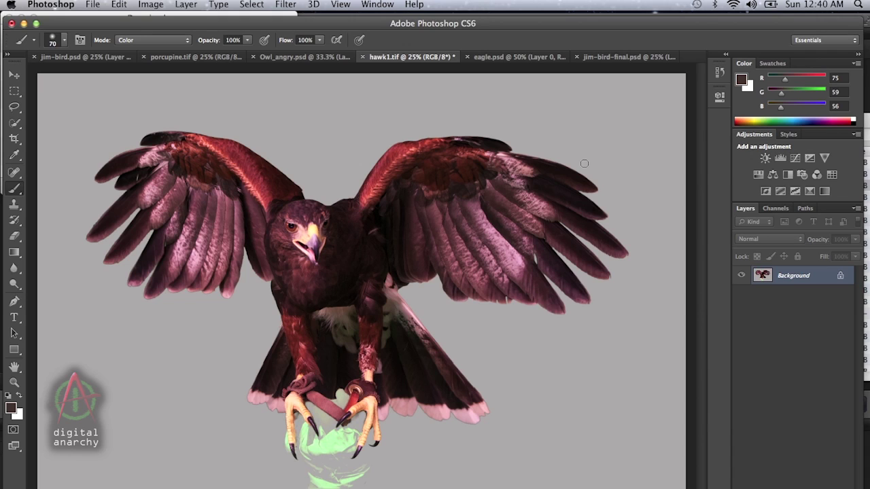
key(super+z)
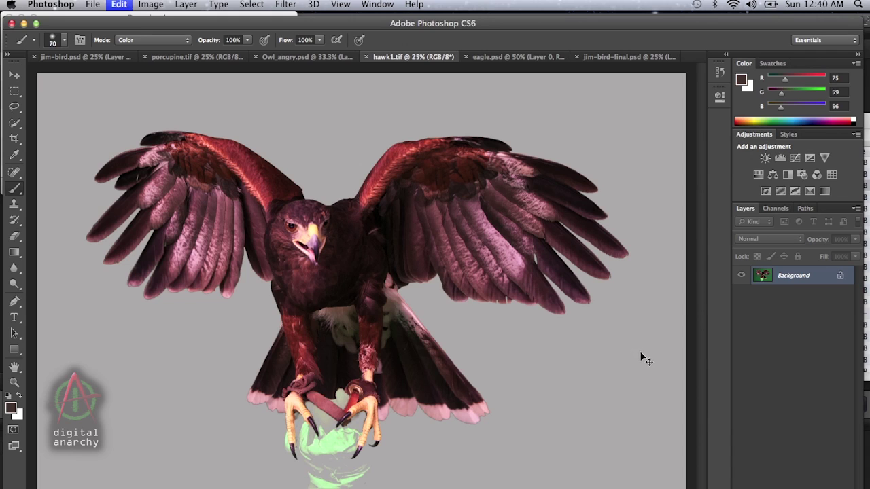
Step: Convert hawk1.tif's Background to a regular layer, reapply the Primatte key, and erase the green perch remnants around the talons
double_click(795, 277)
click(544, 238)
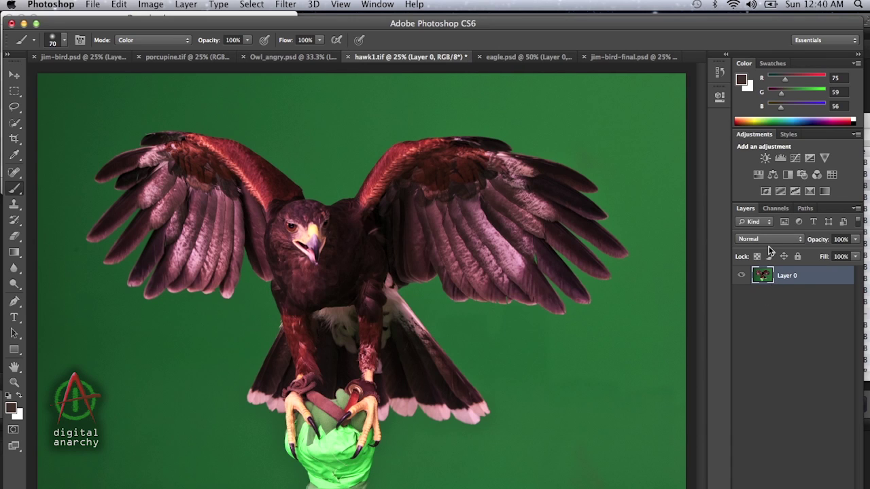
click(286, 4)
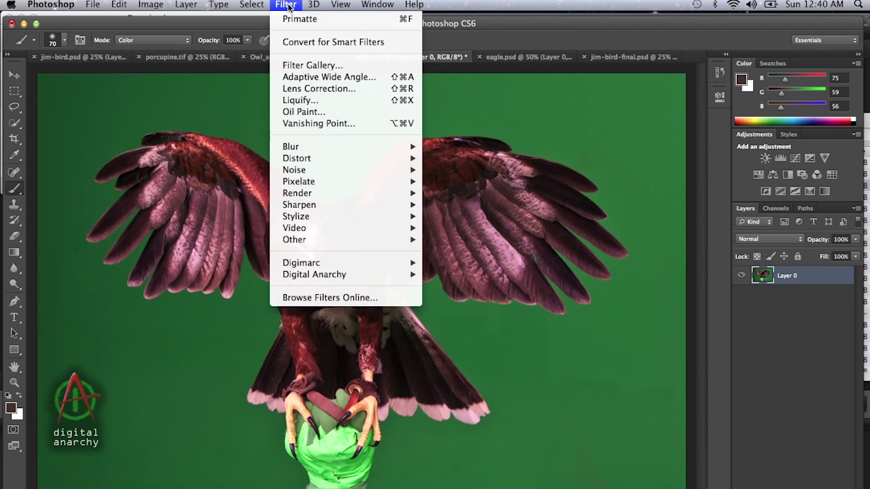
click(295, 21)
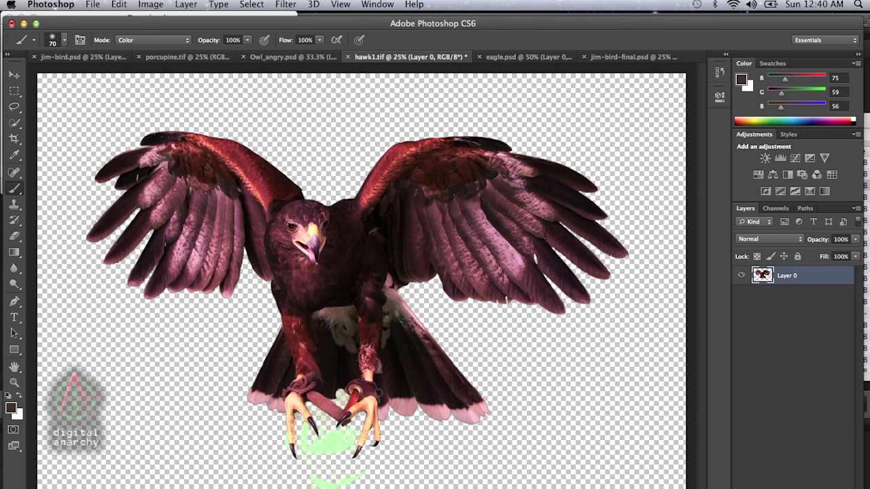
click(15, 235)
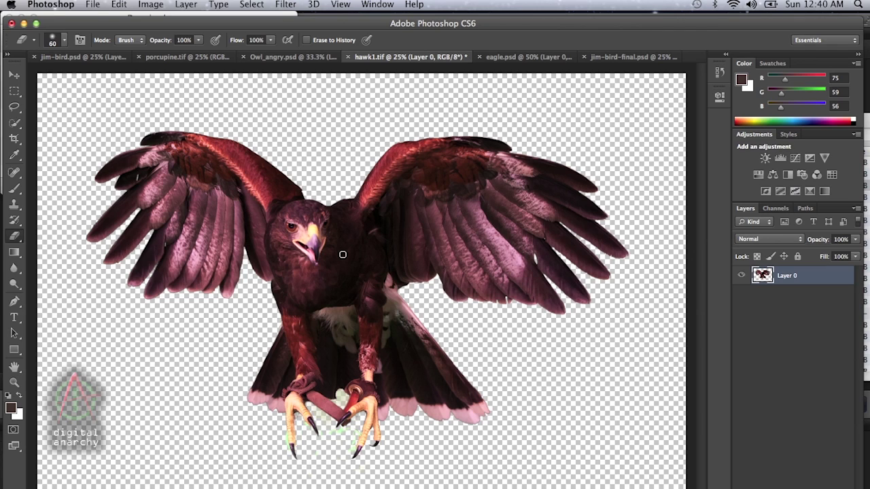
Step: Copy the entire keyed hawk image and paste it into jim-bird.psd
key(super+a)
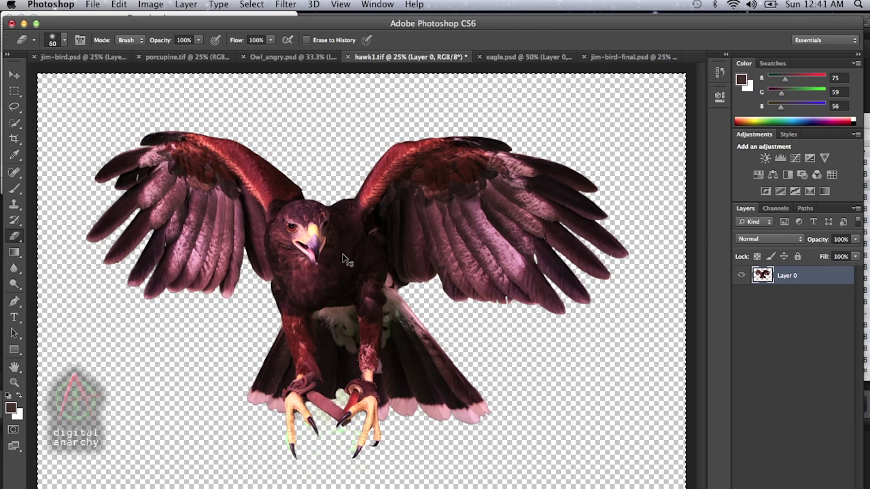
click(99, 59)
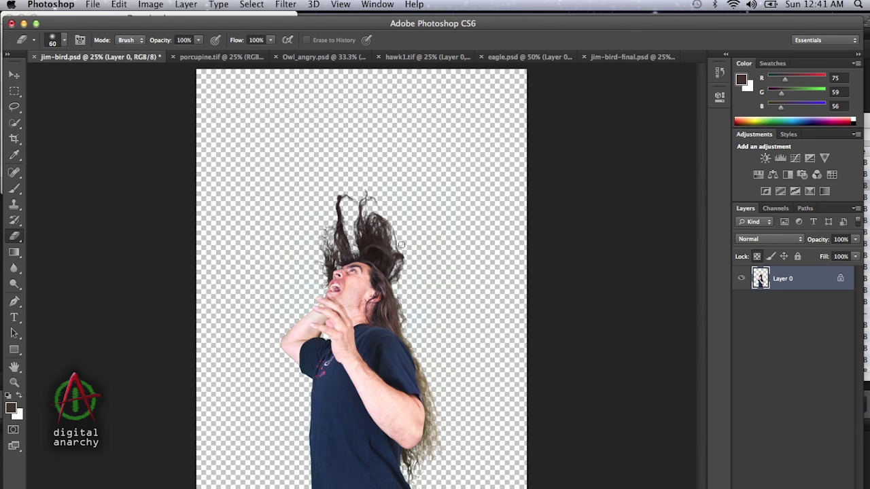
key(super+v)
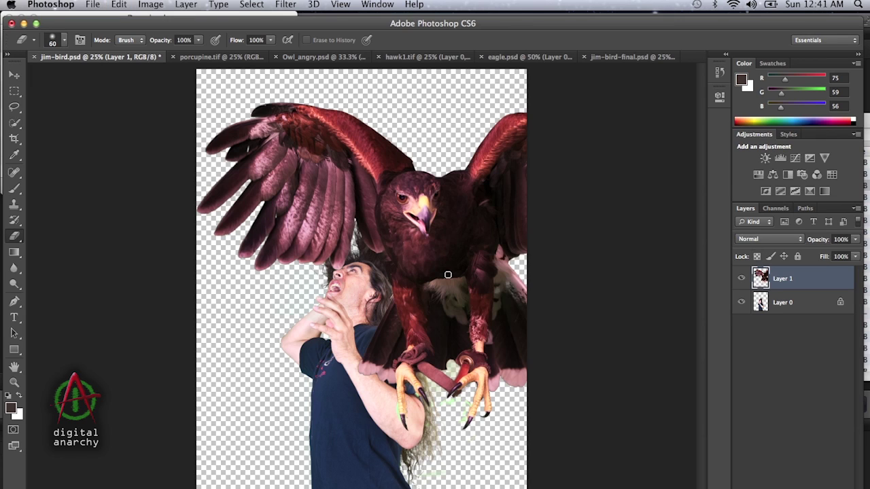
Step: Scale the pasted hawk to about 49% and place it above the man's raised hair
key(super+t)
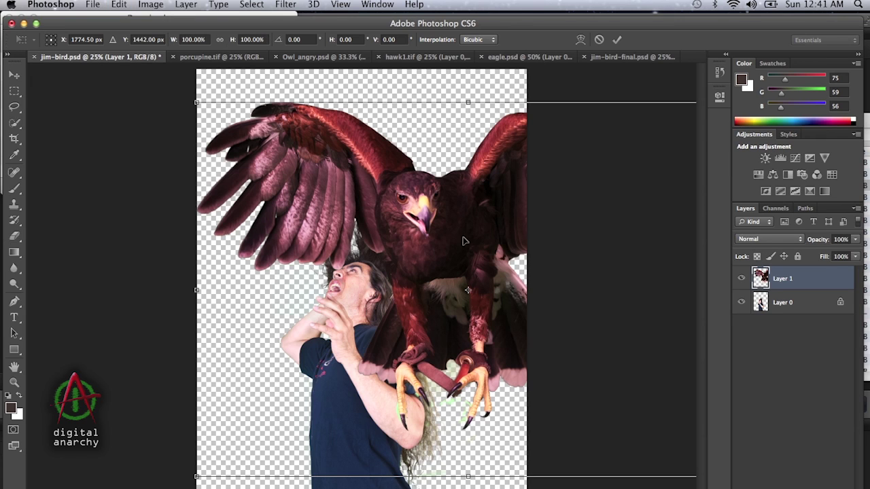
drag(196, 102, 477, 293)
drag(510, 335, 278, 122)
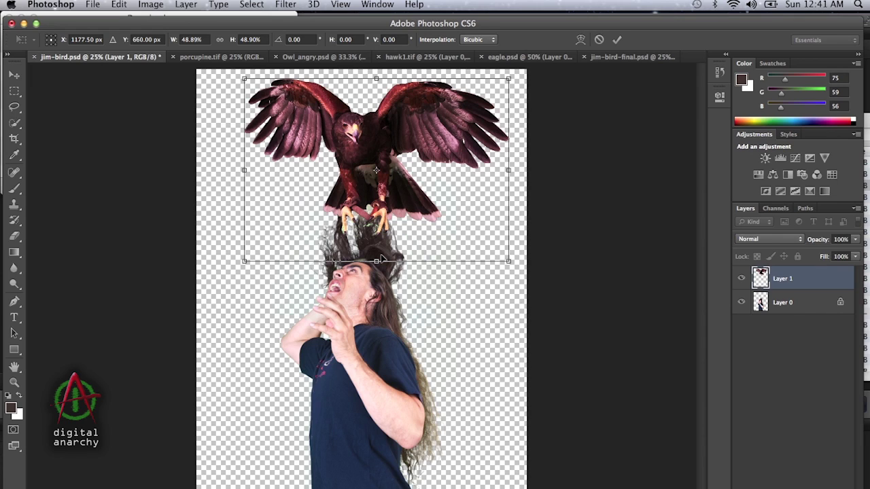
key(Return)
key(e)
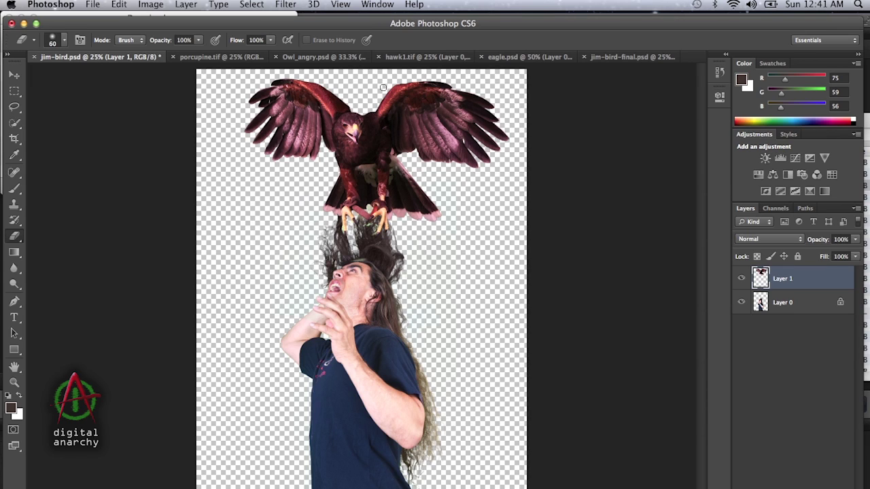
Step: Copy the keyed owl from Owl_angry.psd and paste it into jim-bird.psd
click(310, 57)
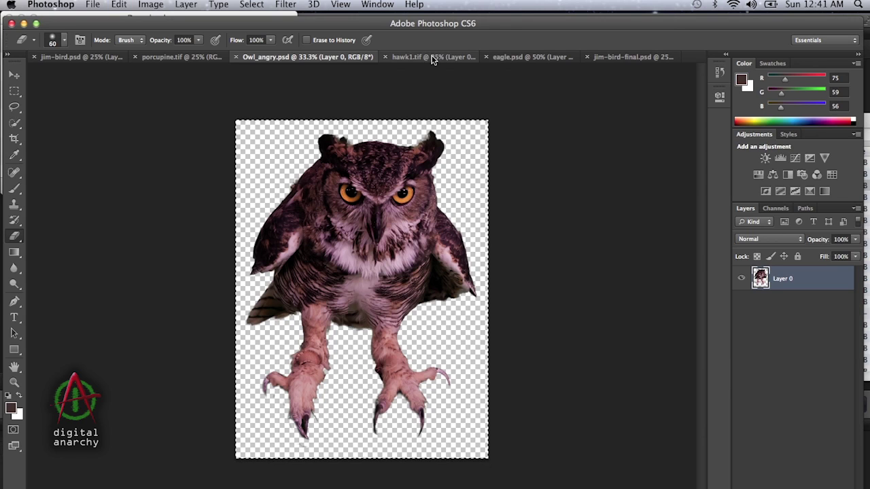
click(89, 60)
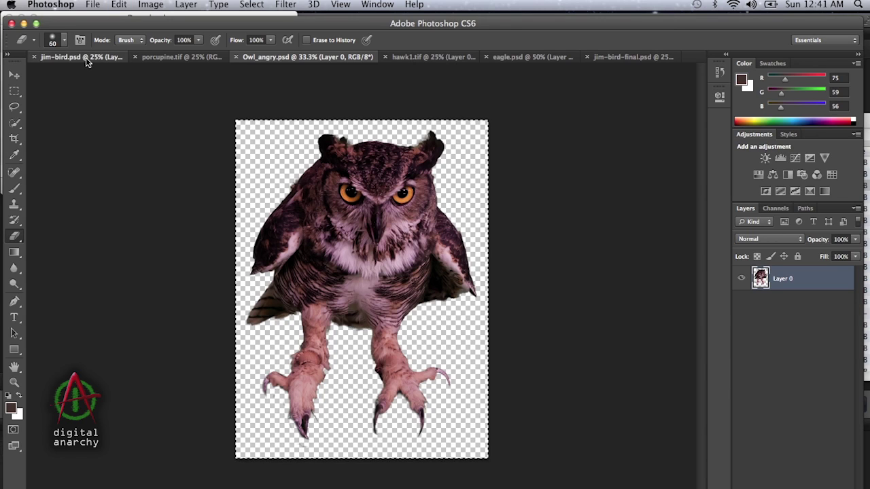
key(super+v)
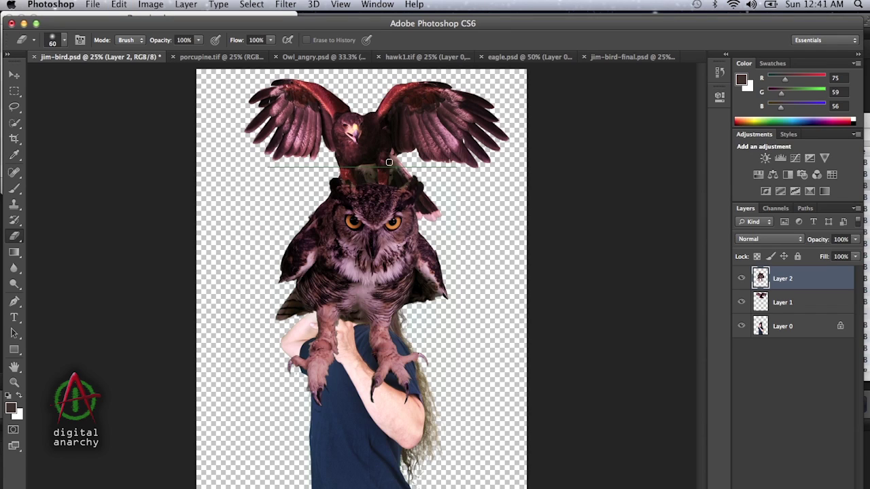
Step: Delete the stray horizontal line above the owl's head using a rectangular selection, and clear the selection
key(m)
drag(246, 150, 482, 170)
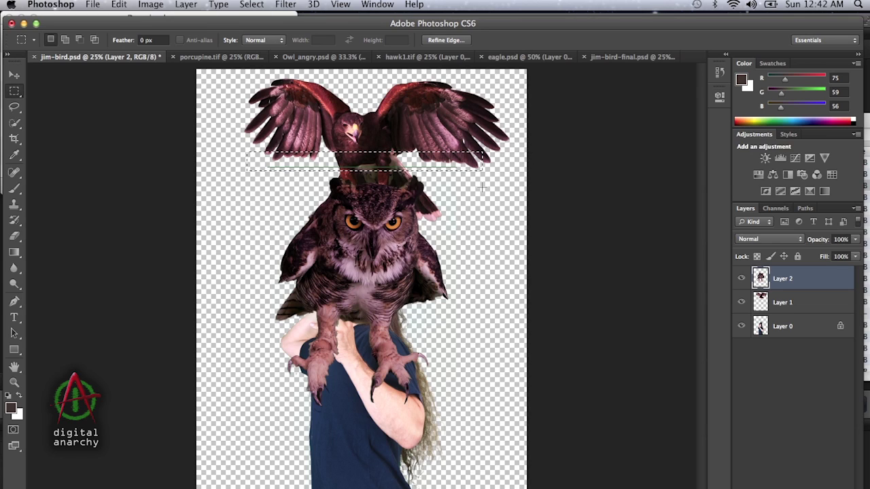
key(super+d)
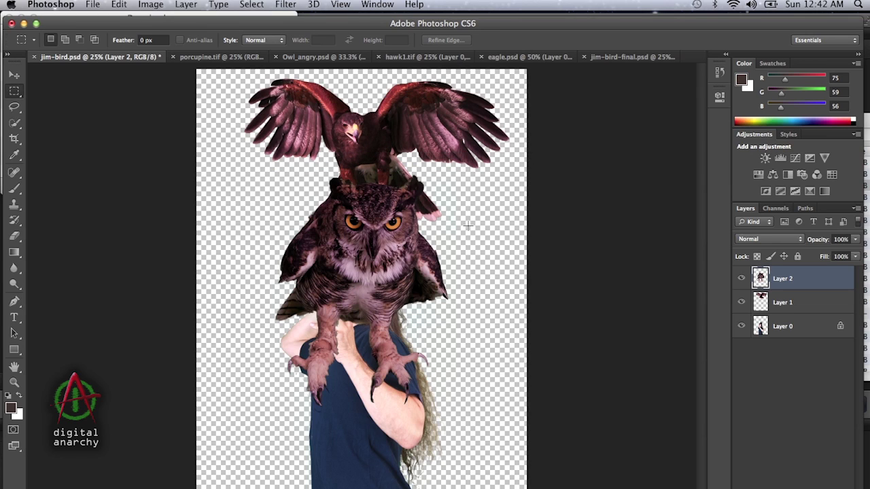
Step: Move the owl layer behind the man, scale it to about 45%, and place it under the hawk's left-hand wing
drag(799, 280, 800, 348)
drag(433, 264, 344, 245)
key(super+t)
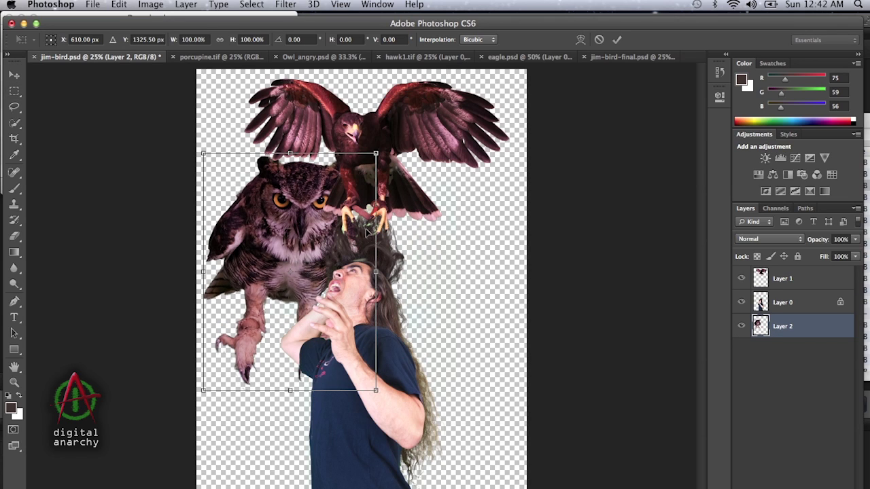
drag(206, 156, 286, 269)
drag(306, 271, 286, 167)
drag(265, 269, 271, 263)
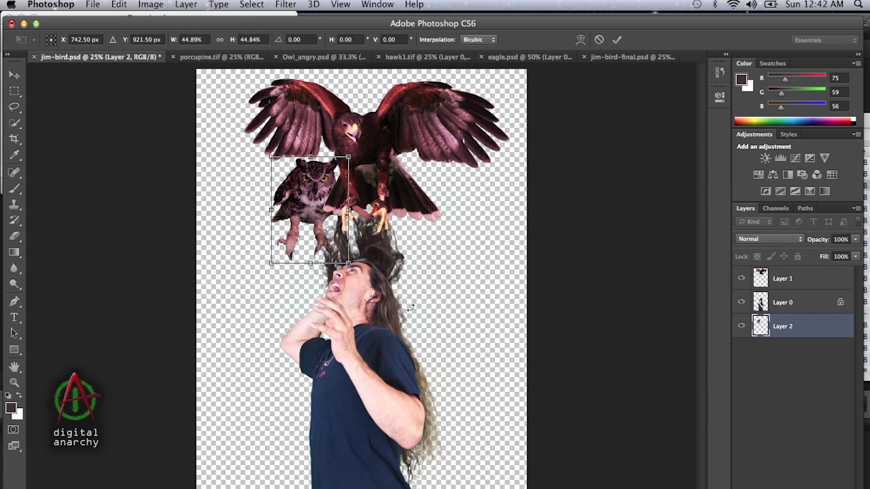
key(Return)
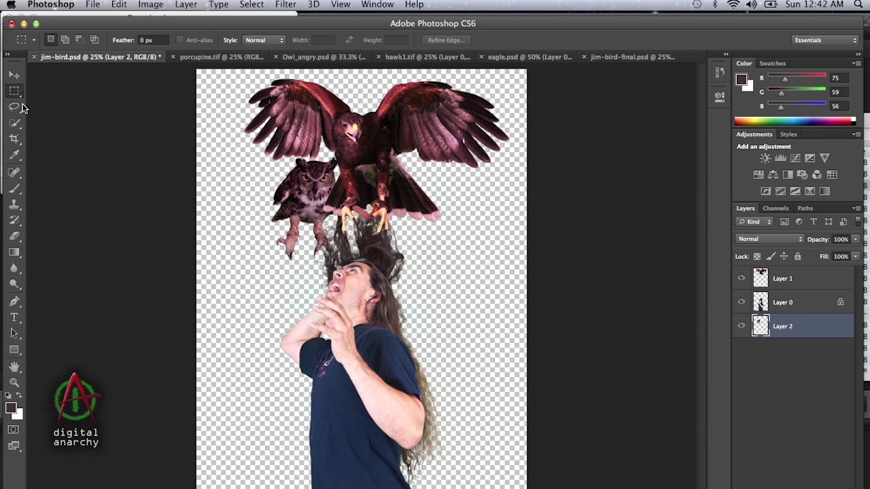
Step: Select the owl's legs and squash them to about 54% of their height so they look foreshortened
drag(272, 224, 344, 263)
key(super+c)
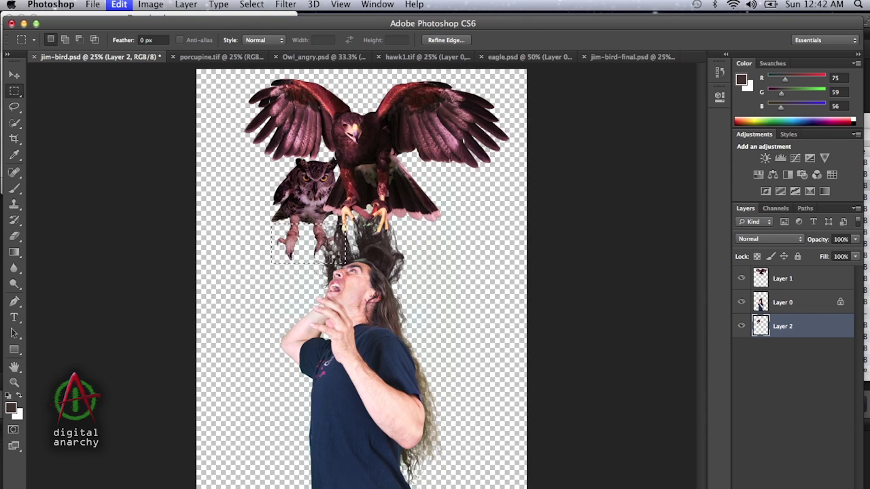
key(super+t)
drag(308, 262, 309, 220)
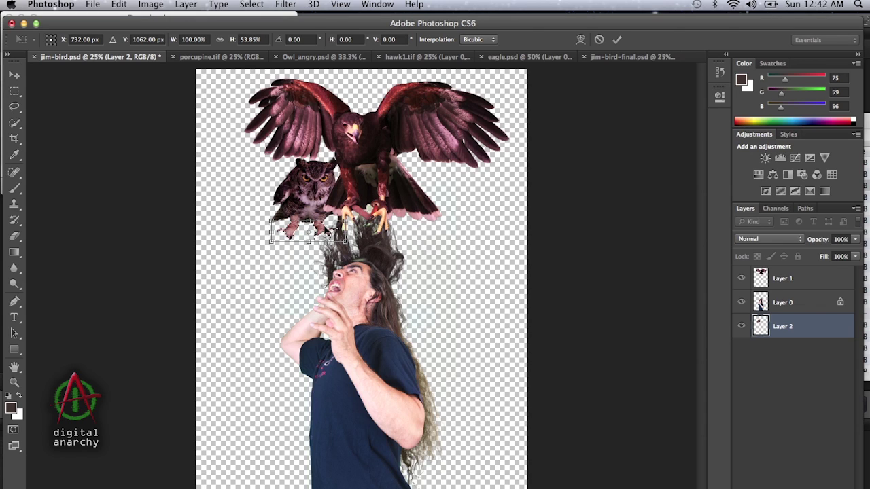
key(Return)
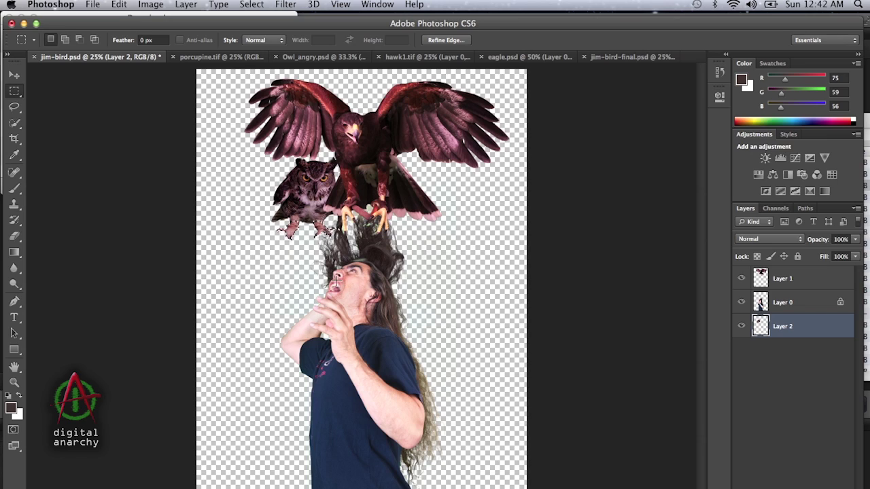
key(super+d)
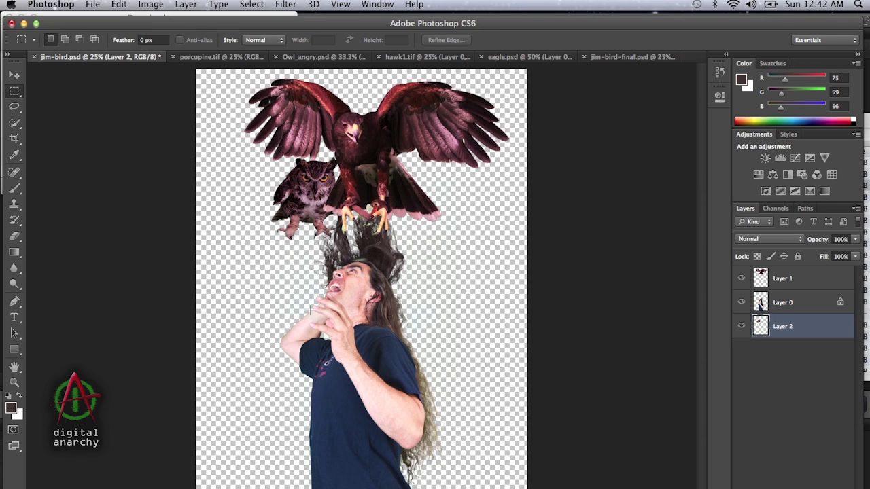
Step: Copy the keyed eagle from eagle.psd and paste it into jim-bird.psd
click(511, 57)
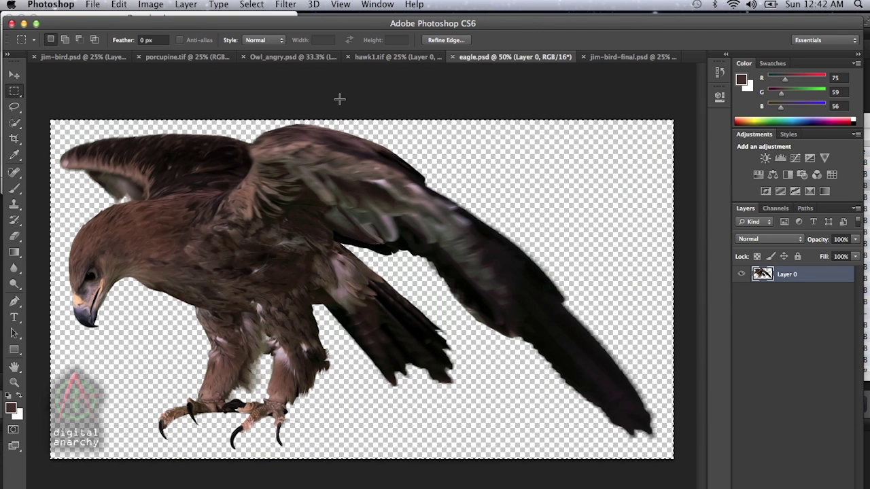
click(96, 60)
key(ctrl+v)
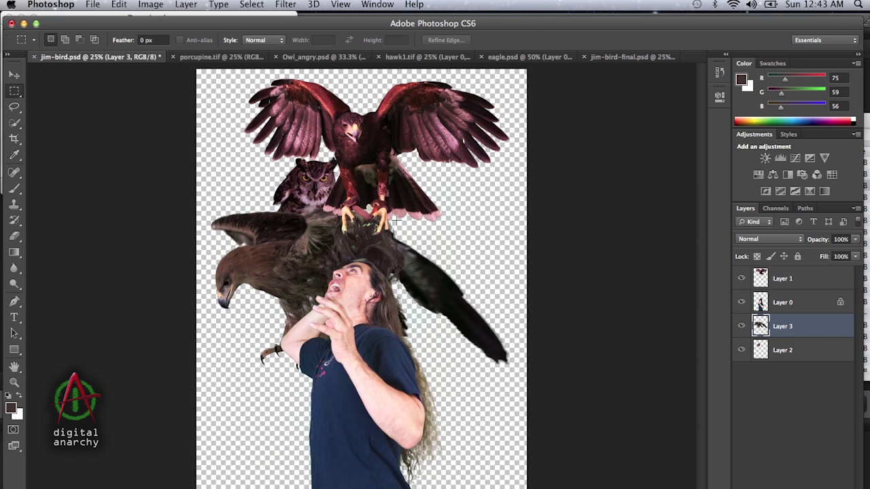
Step: Bring the eagle layer to the front, scale it to about 72%, rotate it about 35 degrees, and place it behind the man's head
drag(781, 326, 792, 272)
key(ctrl+t)
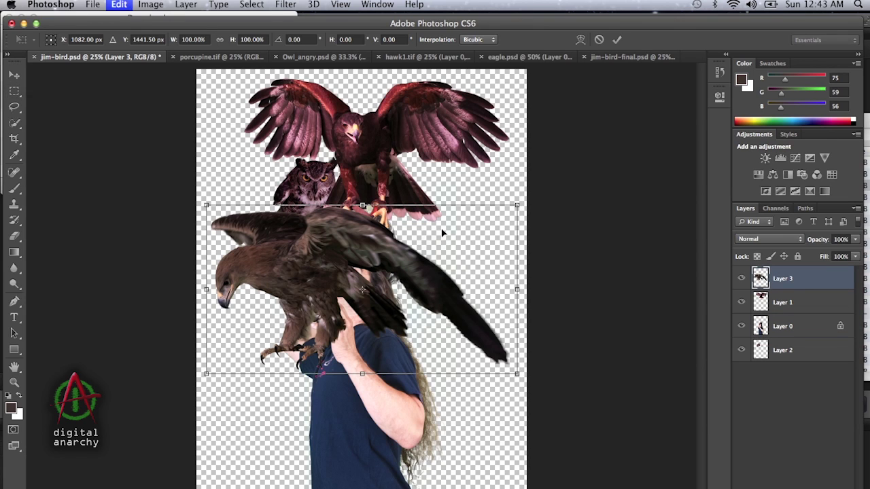
drag(517, 206, 452, 335)
drag(294, 299, 443, 281)
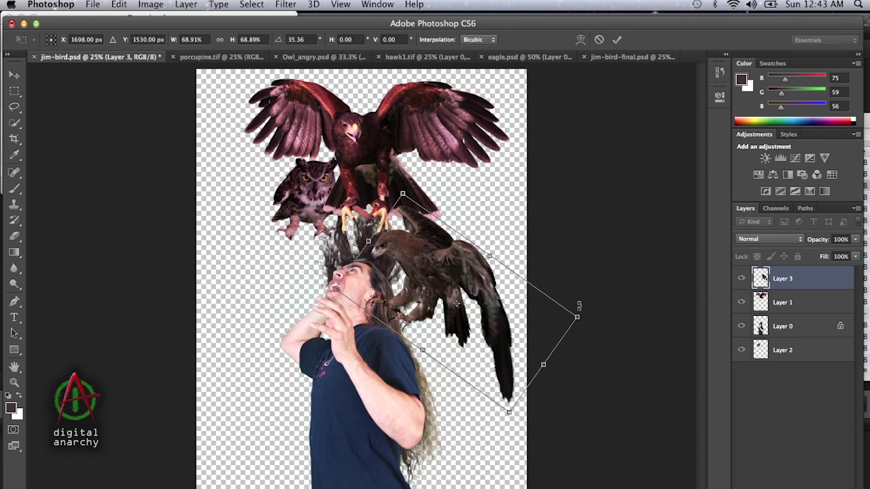
drag(575, 317, 593, 318)
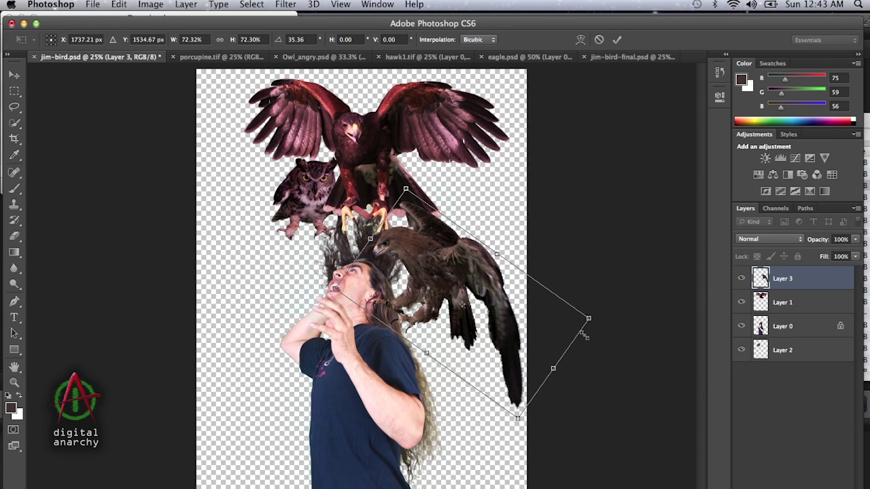
key(Return)
key(m)
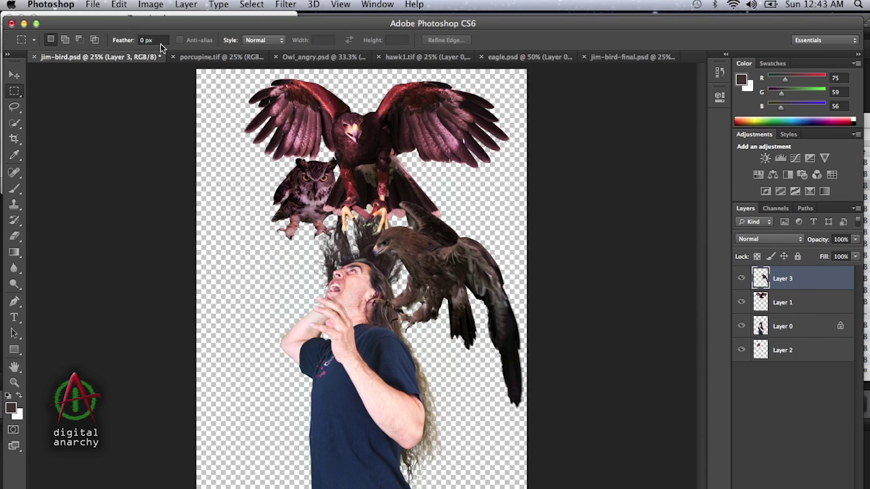
Step: Apply the Digital Anarchy ToonIt! filter to the eagle layer
click(282, 5)
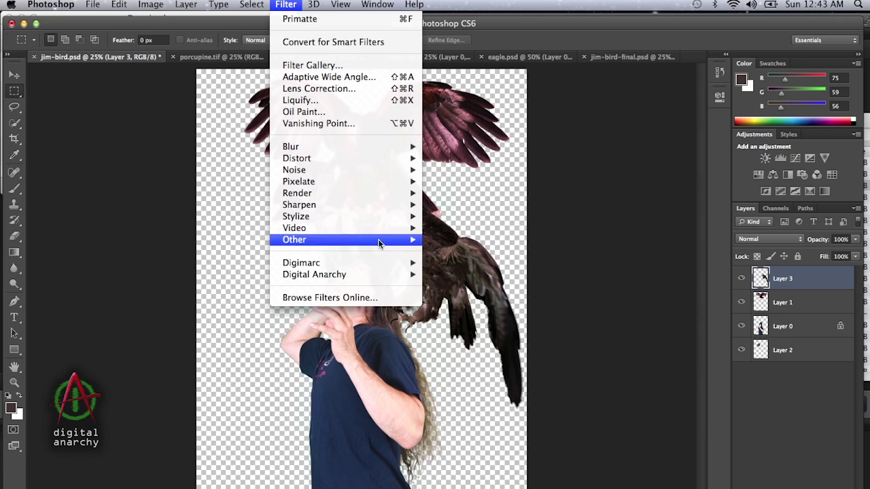
mouse_move(380, 274)
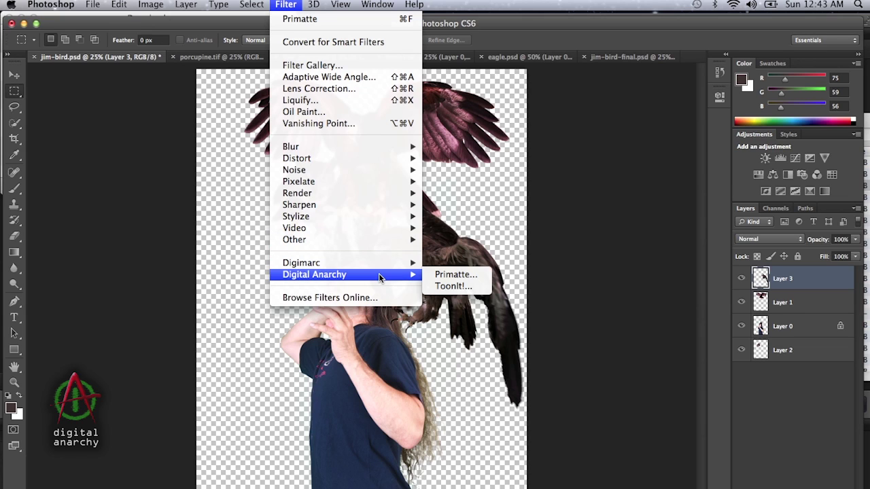
click(466, 287)
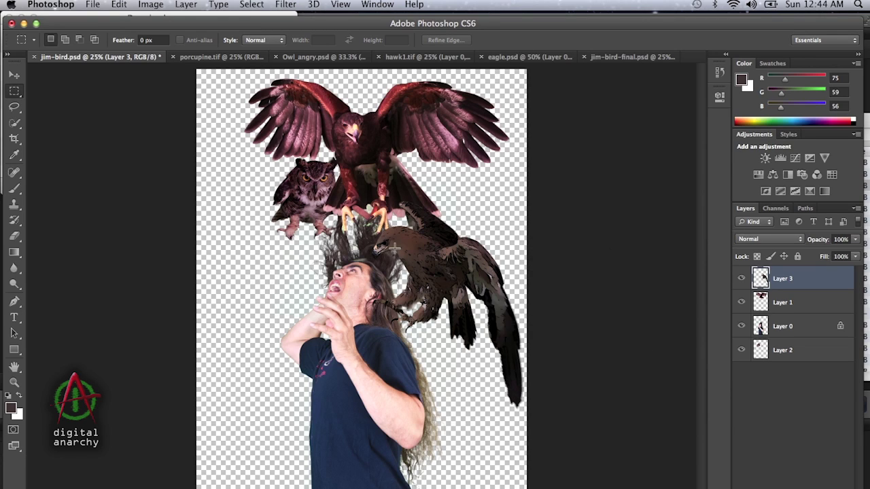
Step: Apply a Motion Blur to the eagle with an angle of 15° and a distance of 20 pixels
click(286, 4)
mouse_move(416, 144)
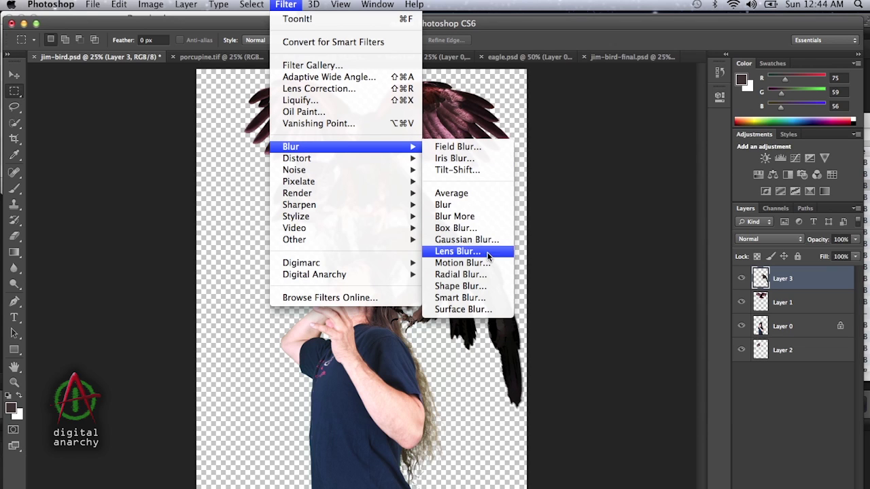
click(462, 263)
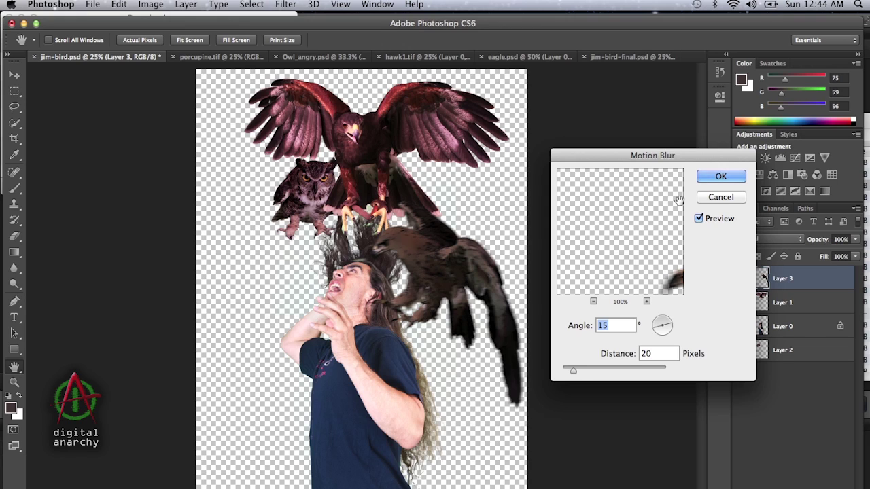
click(720, 176)
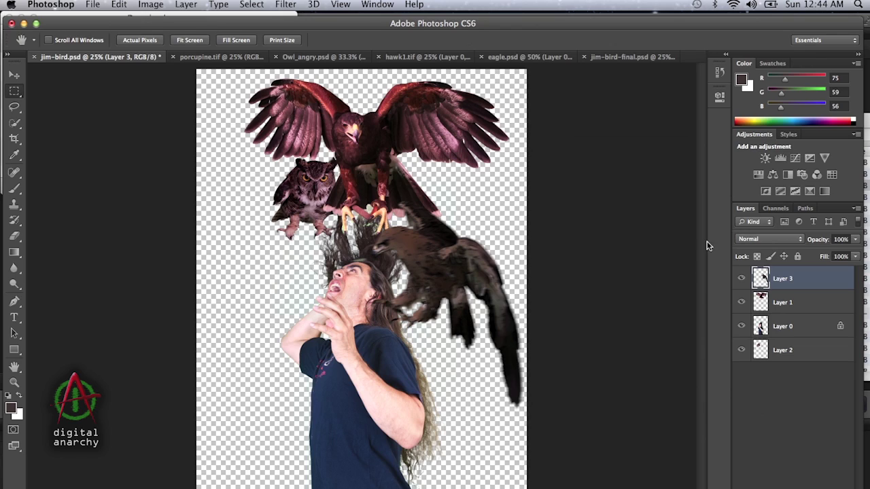
Step: Apply the Digital Anarchy ToonIt! filter to the hawk layer with slightly thicker comic outlines, checking the hawk closely in the preview
click(794, 301)
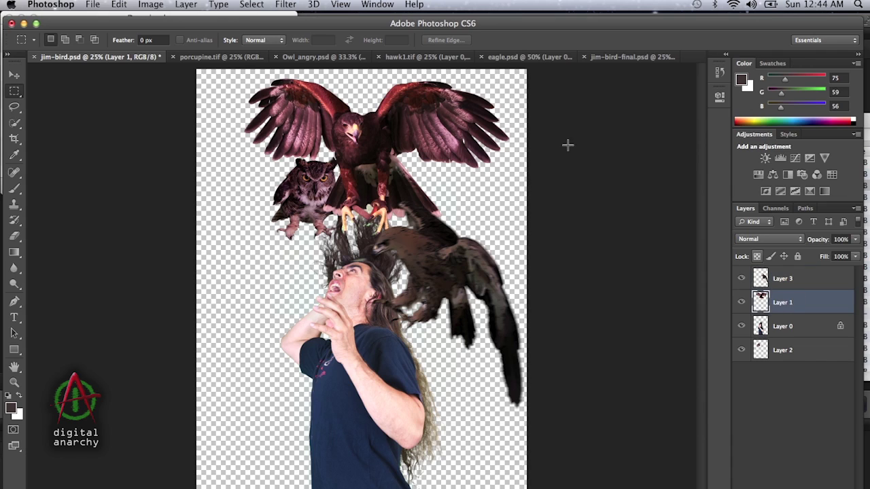
click(289, 5)
mouse_move(400, 278)
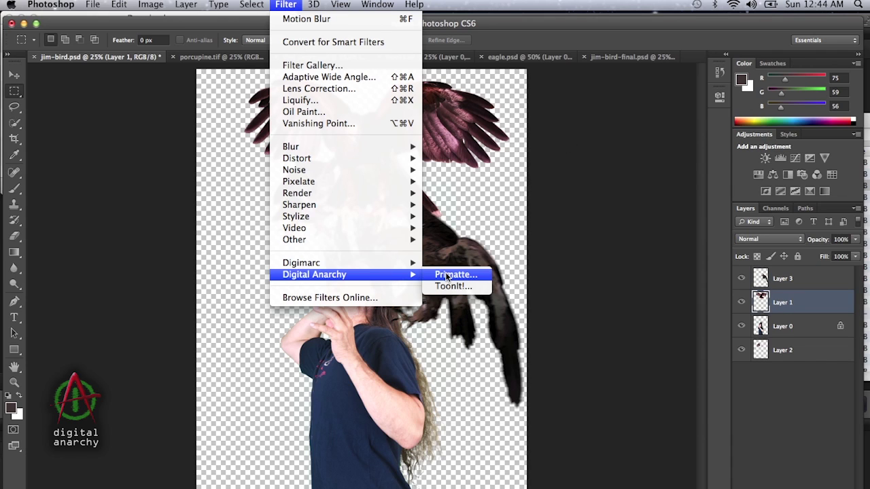
click(472, 286)
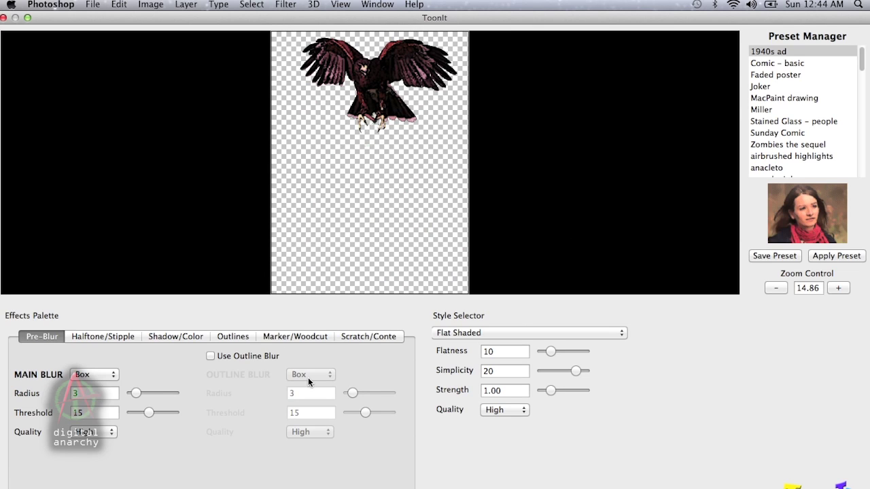
click(239, 336)
drag(143, 429, 145, 425)
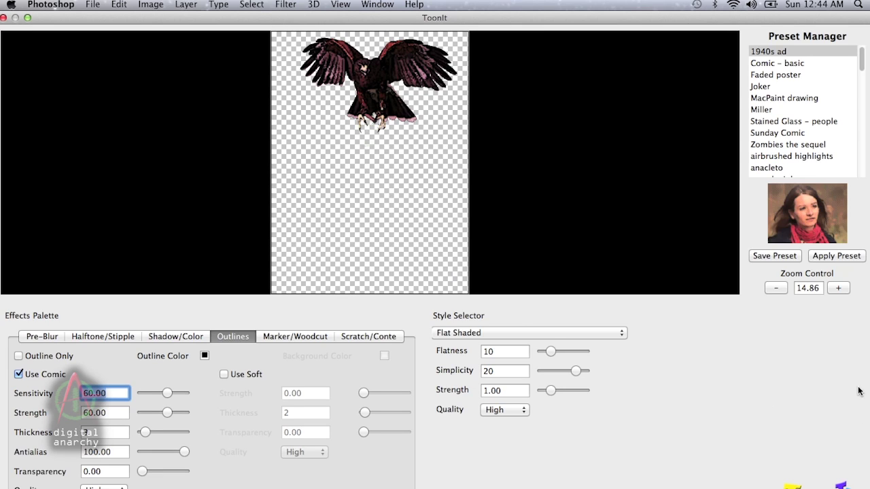
click(839, 290)
click(839, 290)
click(838, 289)
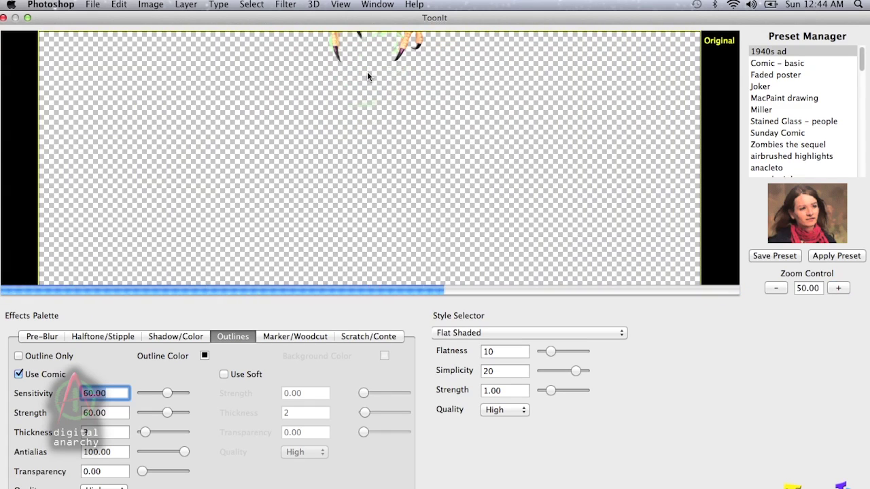
drag(365, 73, 405, 315)
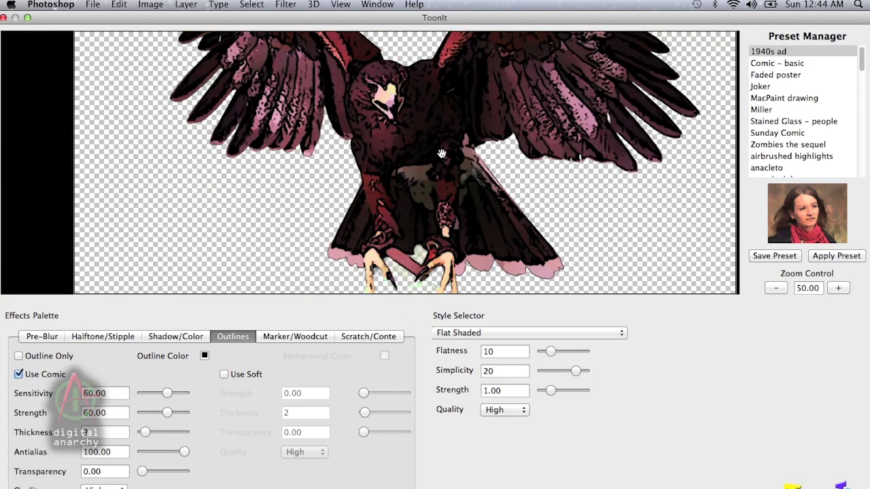
click(840, 288)
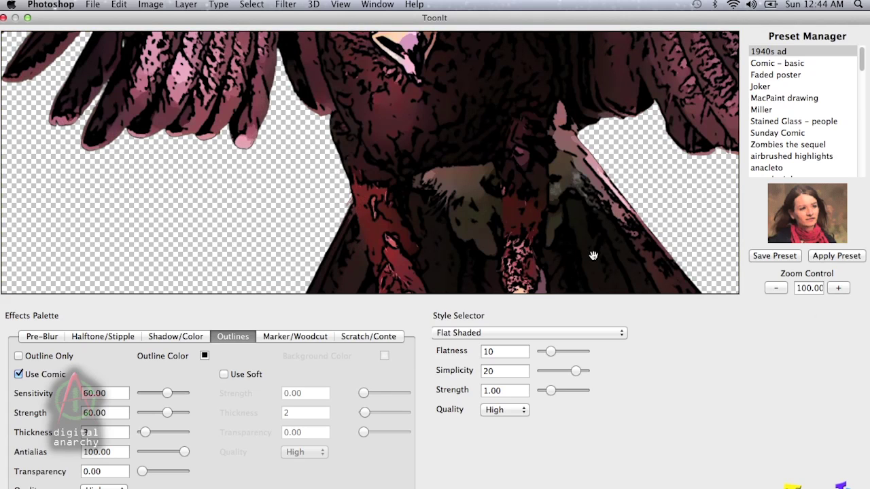
drag(545, 136, 515, 214)
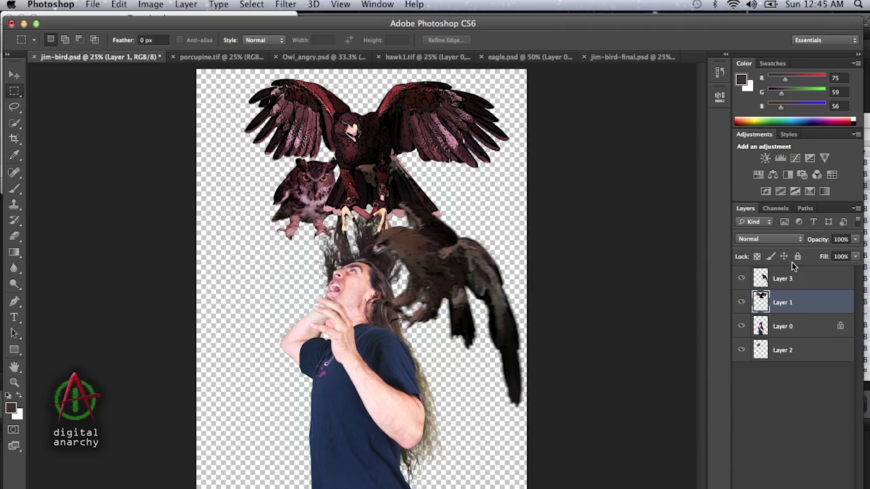
Step: Apply the Digital Anarchy ToonIt! filter to the owl layer with the comic outline sensitivity set to 52
click(792, 351)
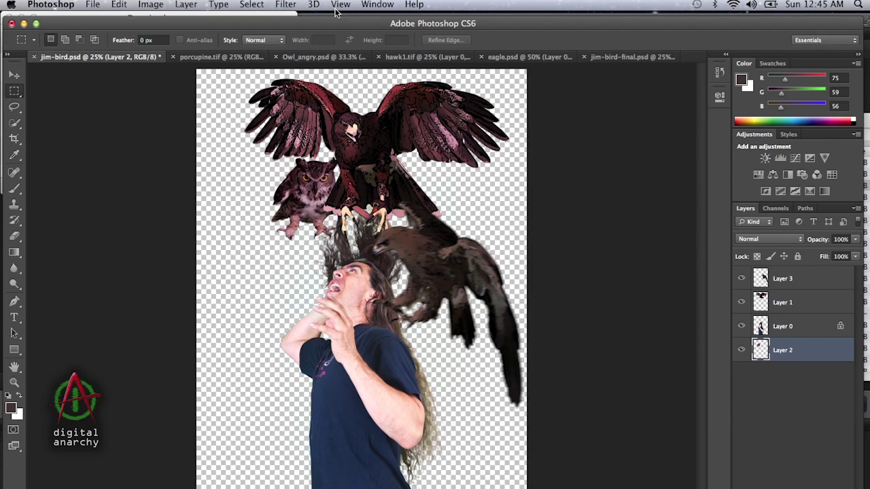
click(285, 4)
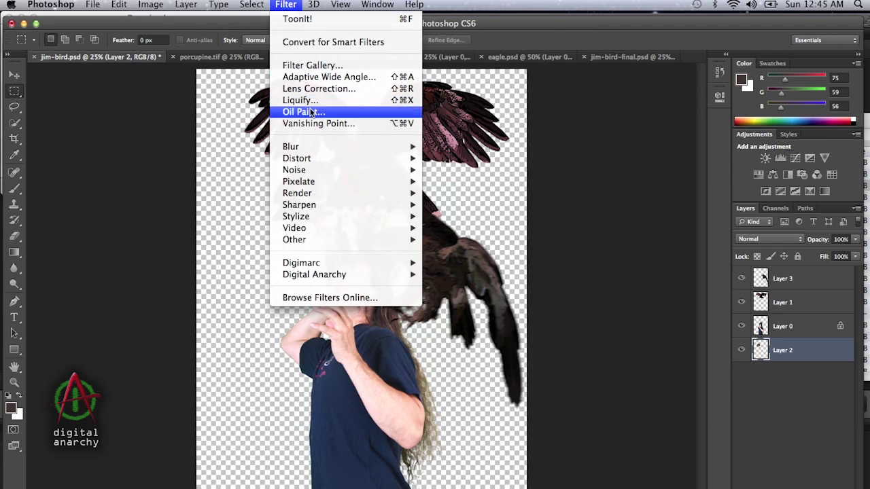
mouse_move(367, 274)
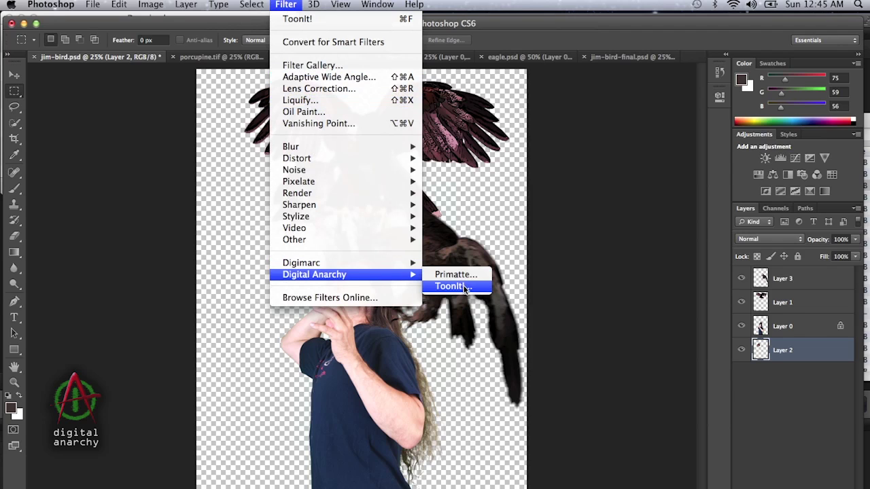
click(449, 286)
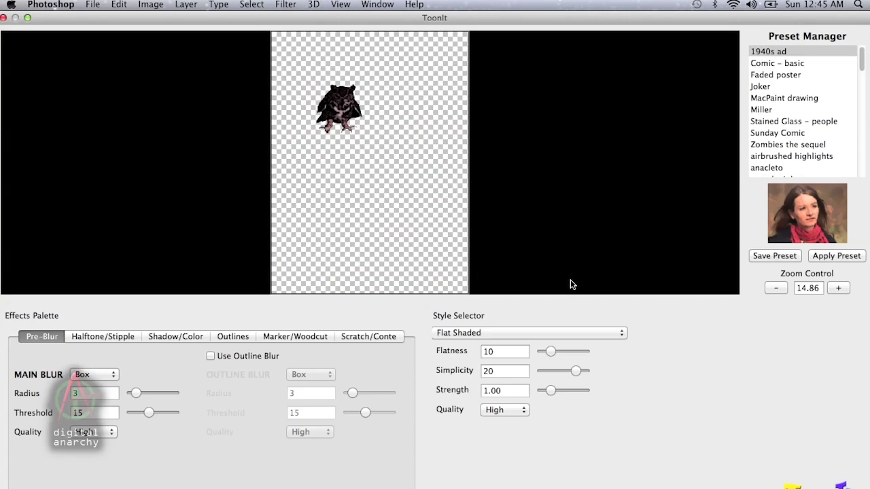
click(246, 336)
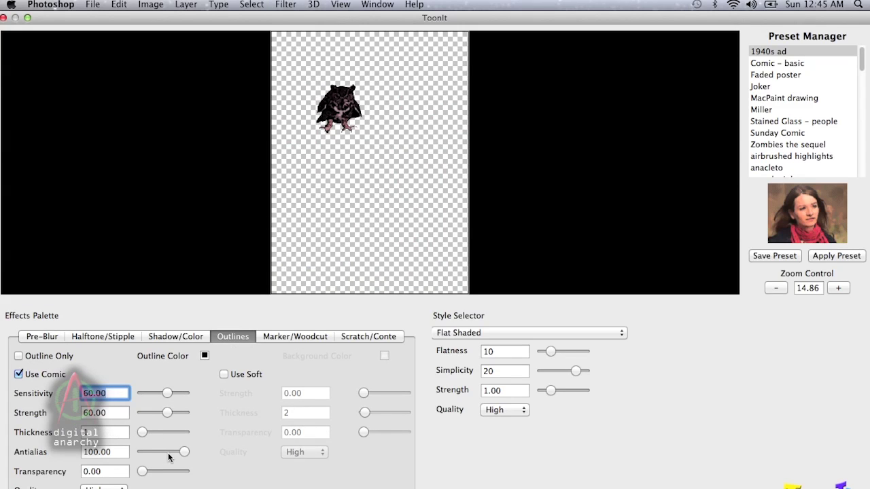
drag(167, 393, 165, 392)
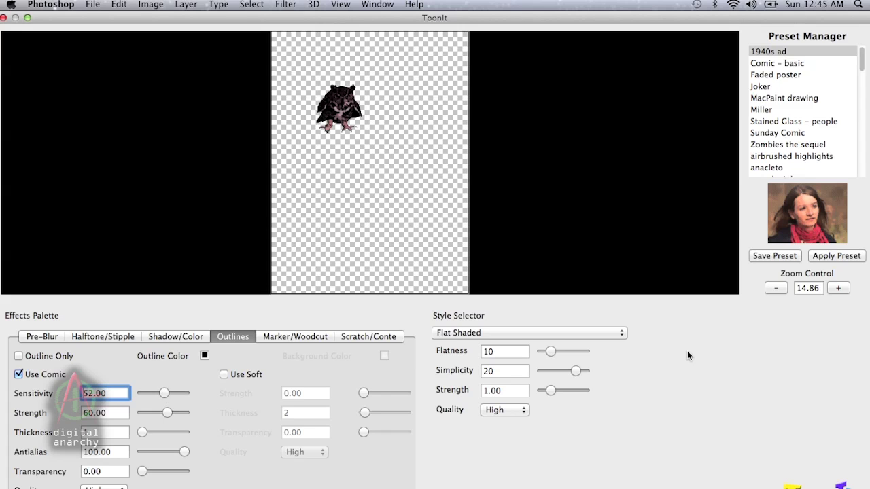
click(839, 488)
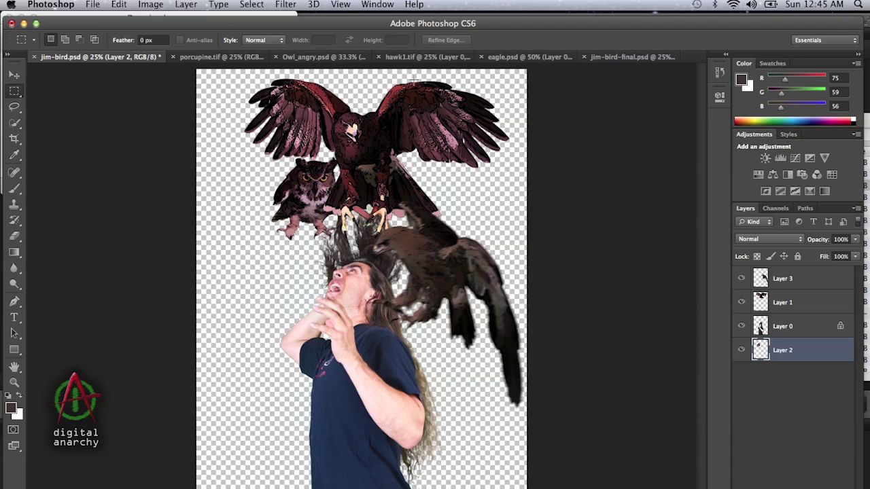
Step: Apply a Radial Blur to the owl with an amount of 9, the Zoom method and Good quality
click(274, 3)
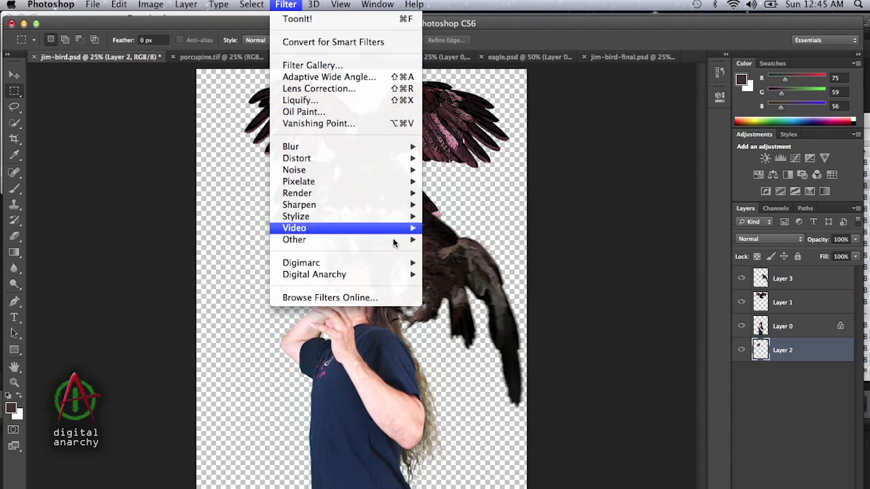
mouse_move(393, 277)
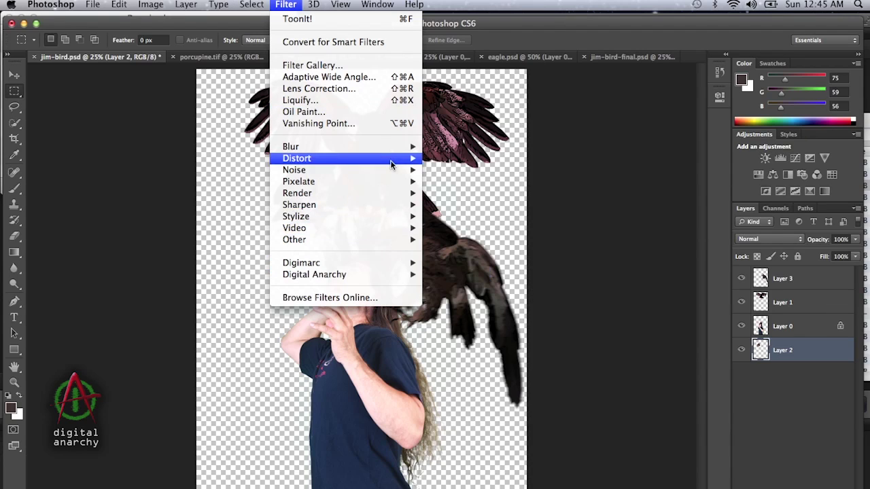
mouse_move(393, 149)
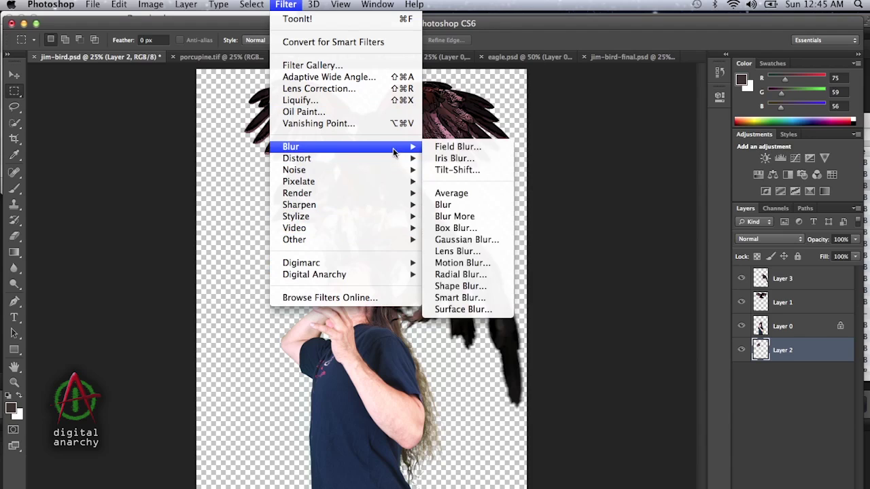
click(494, 274)
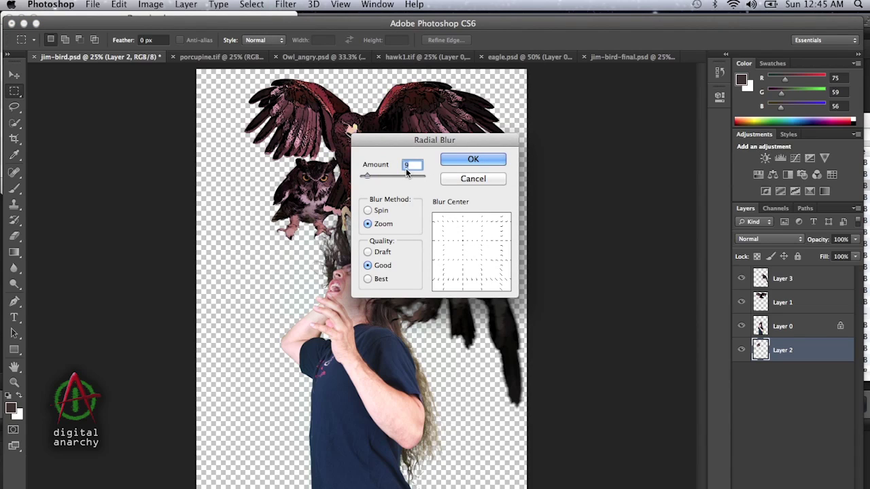
click(474, 160)
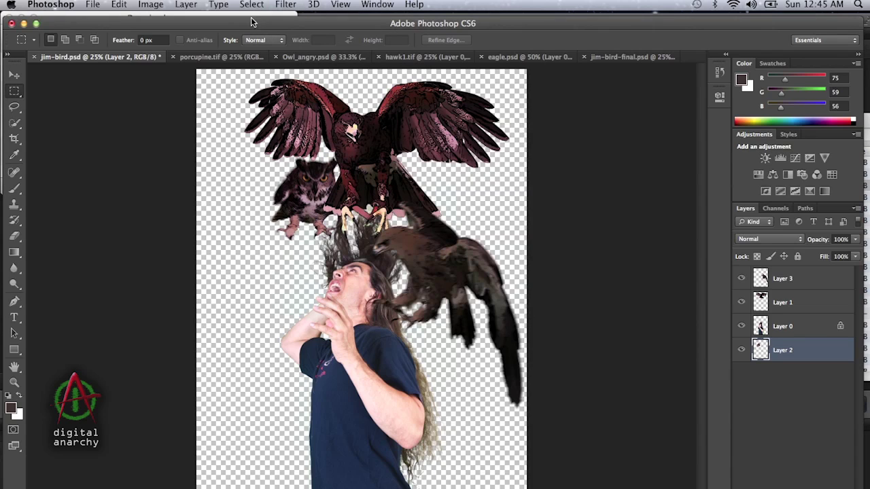
Step: Soften the owl layer further with a light Gaussian Blur, using a reduced radius
click(286, 6)
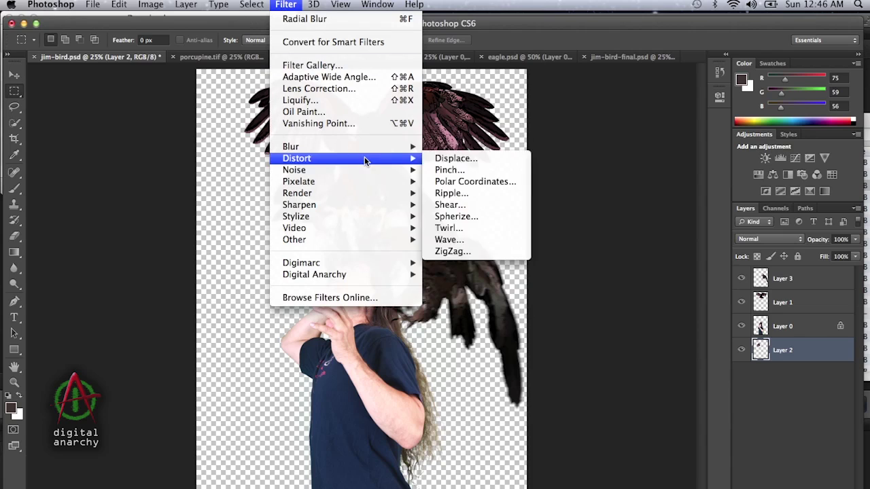
mouse_move(384, 148)
click(494, 241)
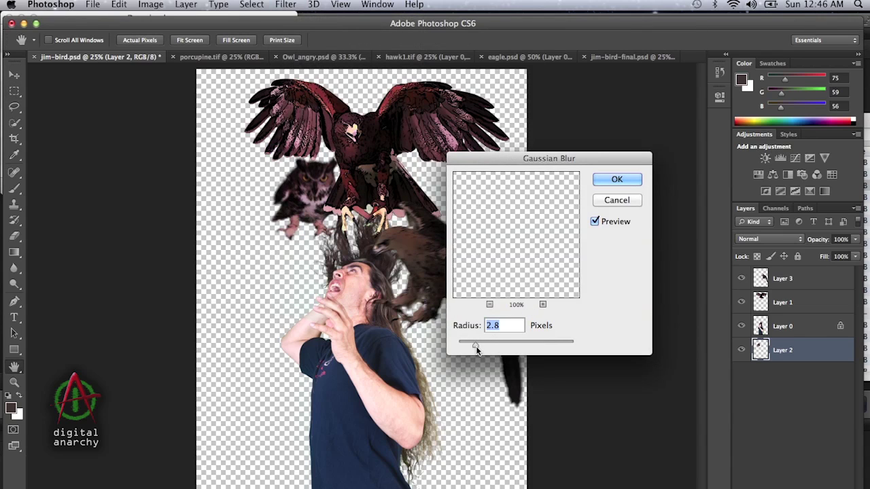
drag(476, 344, 470, 344)
click(616, 180)
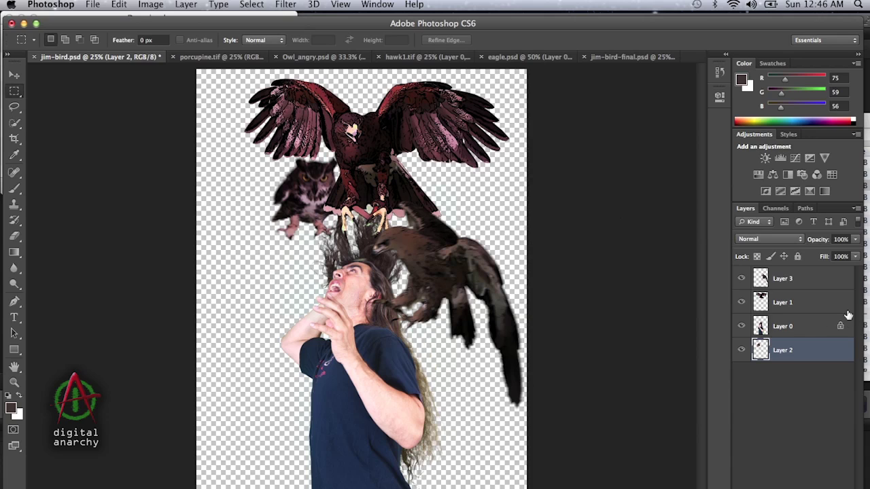
Step: Apply the Digital Anarchy ToonIt! filter to the man's layer with a lower comic outline sensitivity, checking his face and arms in the preview
click(830, 328)
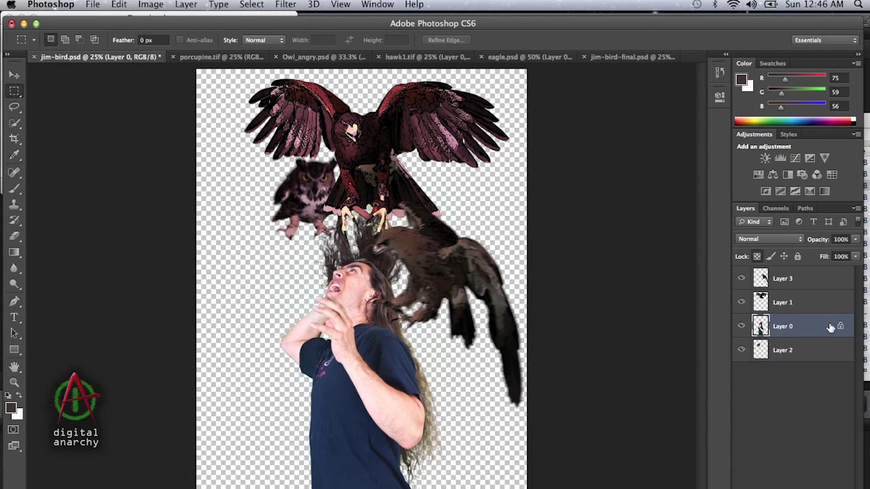
click(285, 5)
mouse_move(409, 282)
click(456, 288)
click(838, 288)
click(839, 288)
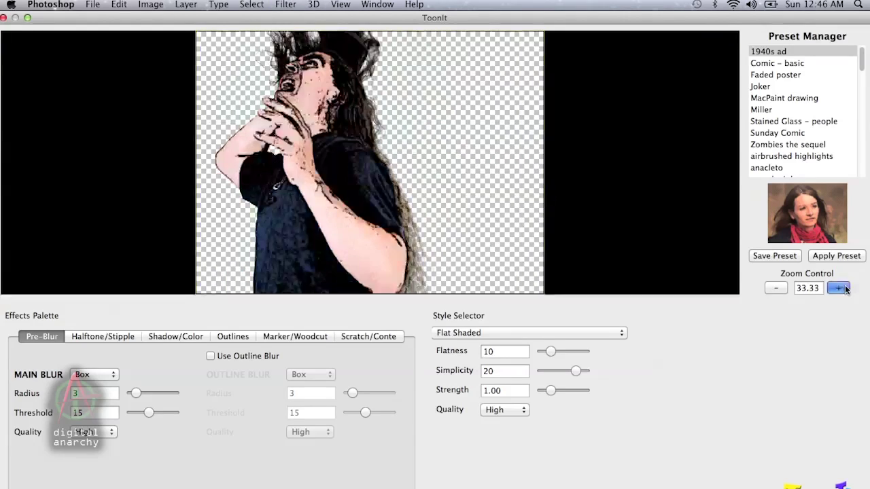
click(840, 289)
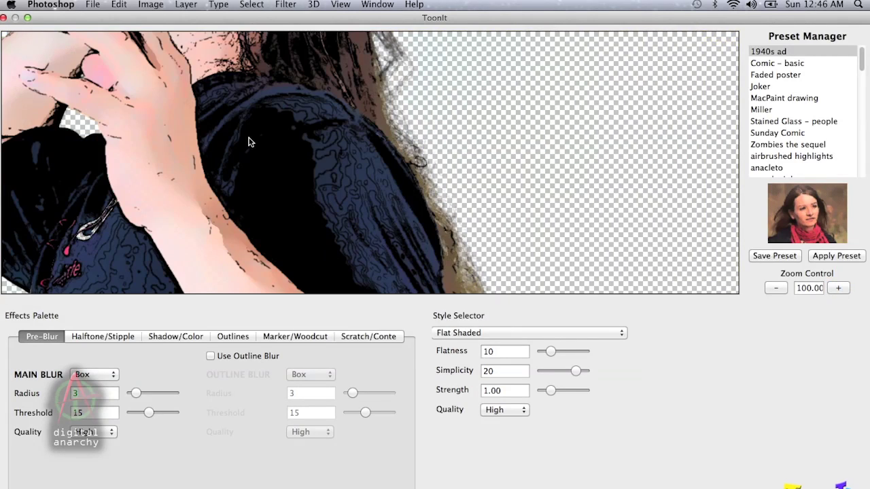
drag(242, 120, 333, 225)
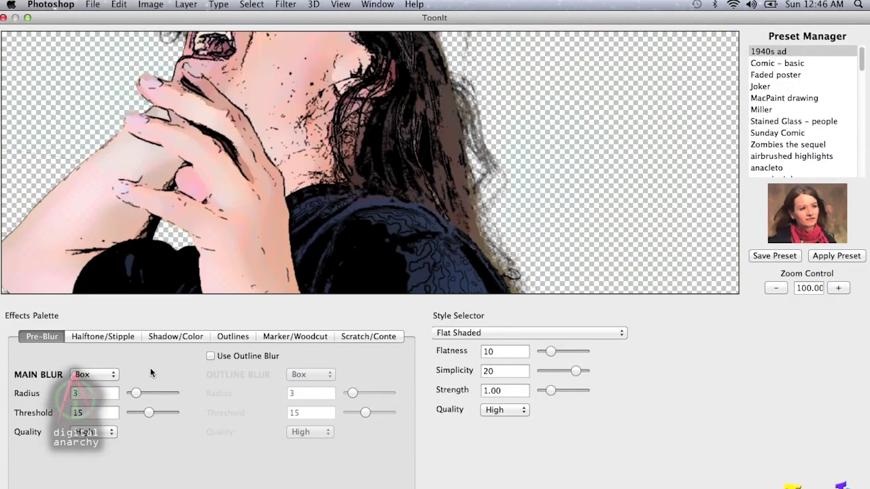
click(232, 336)
drag(168, 396, 160, 394)
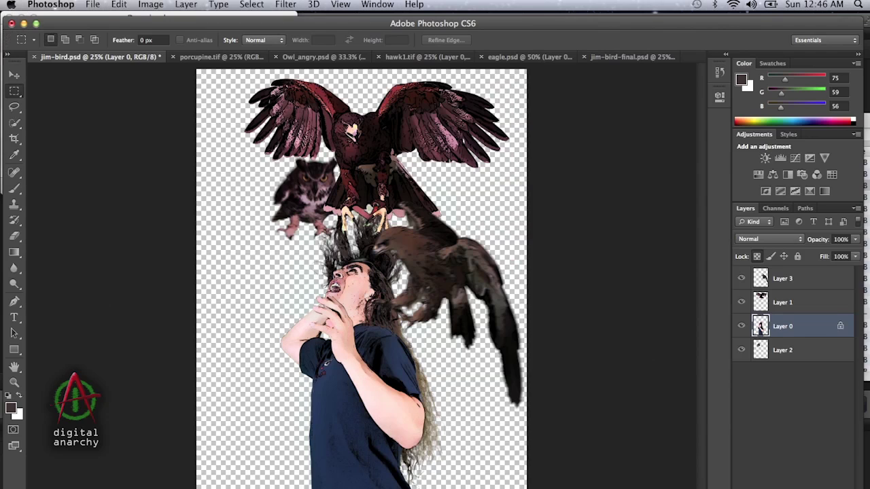
Step: Add a new layer beneath all the others and fill it with white as the background
click(791, 380)
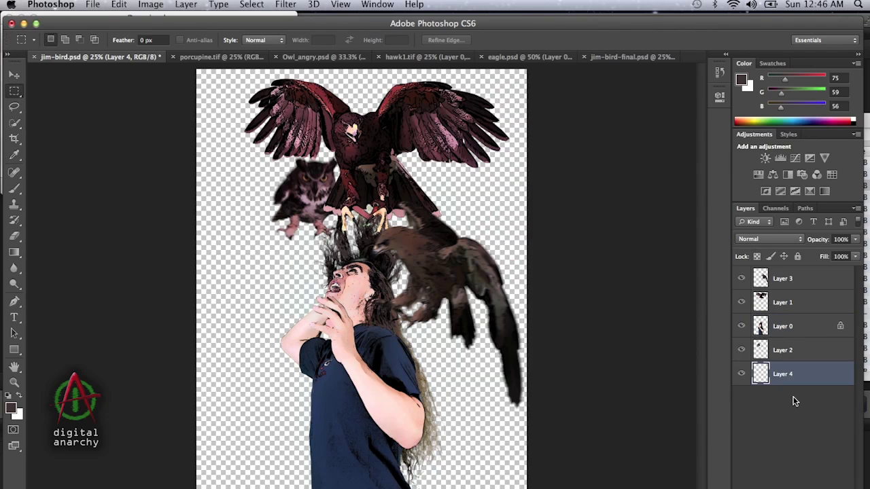
key(super+BackSpace)
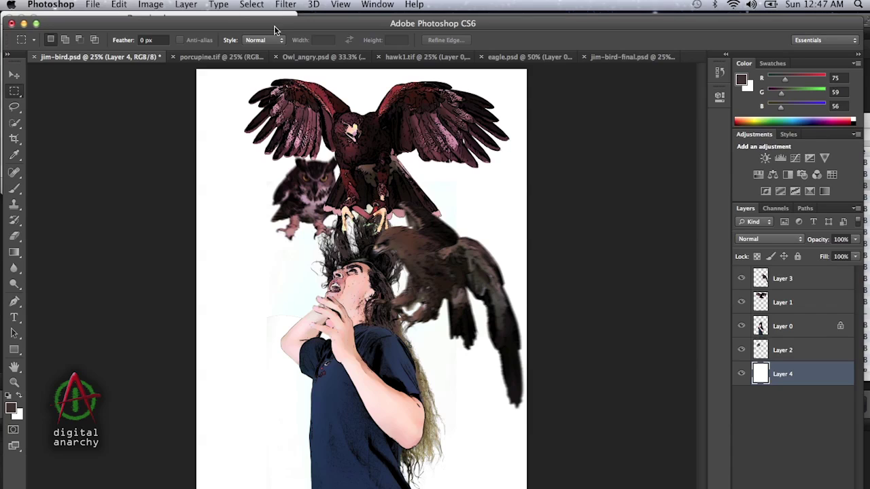
click(202, 58)
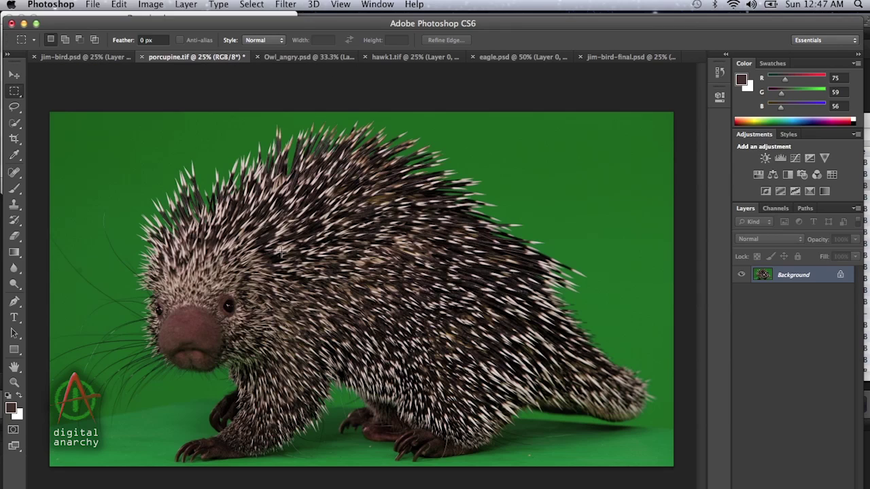
click(73, 58)
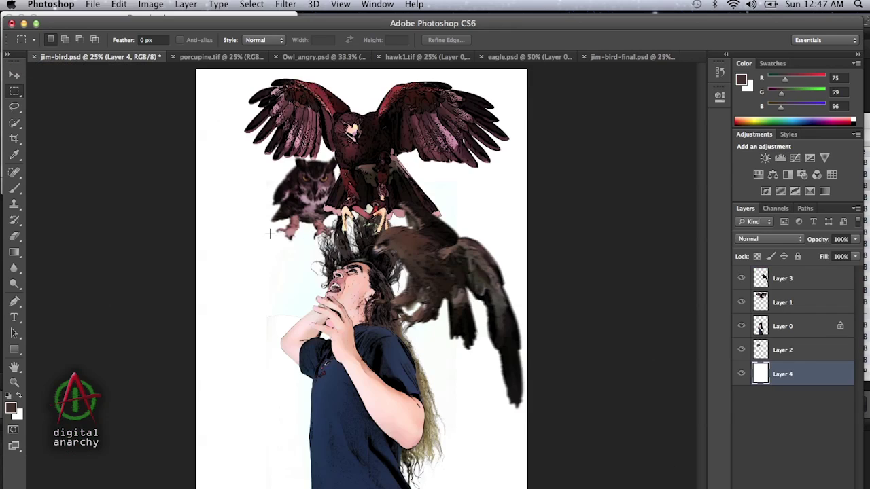